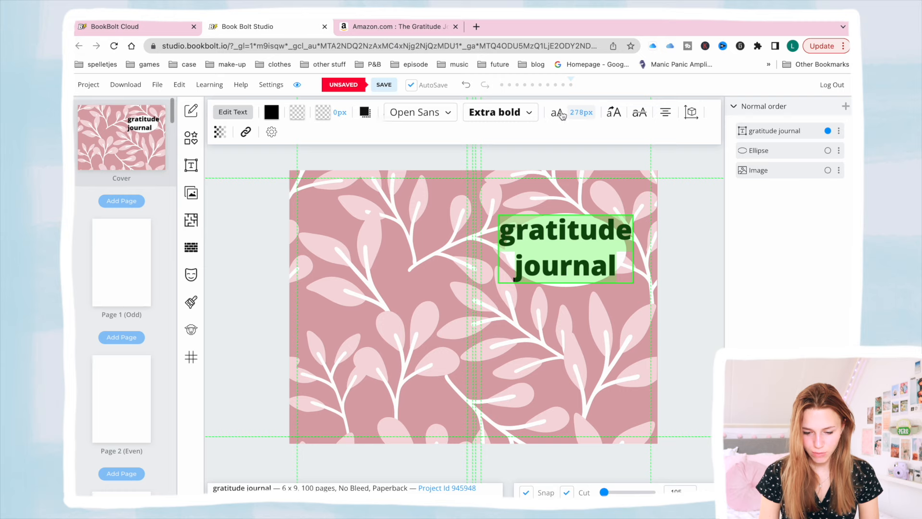
- Reduce the cover title's font size to 196 px and change its font to Allerta from the liked fonts
{"action": "left_click_drag", "start_coordinate": [583, 194], "coordinate": [574, 194]}
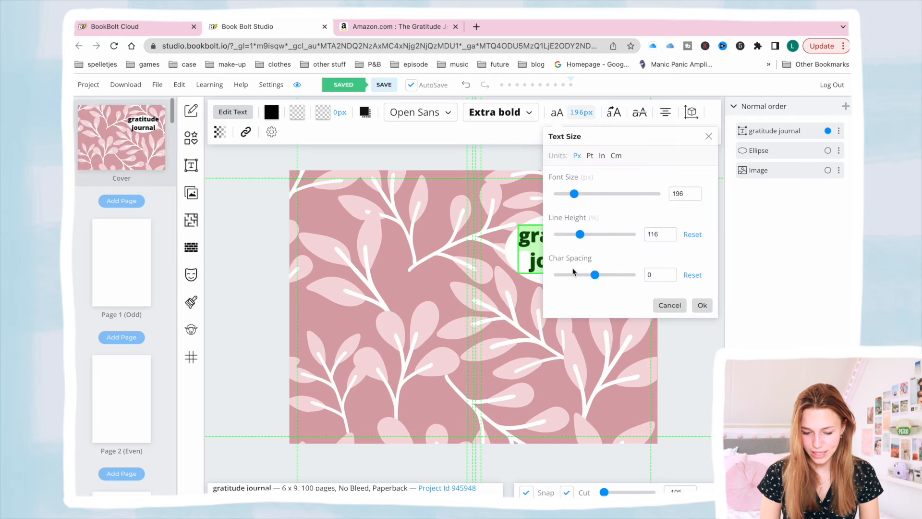
{"action": "left_click", "coordinate": [702, 305]}
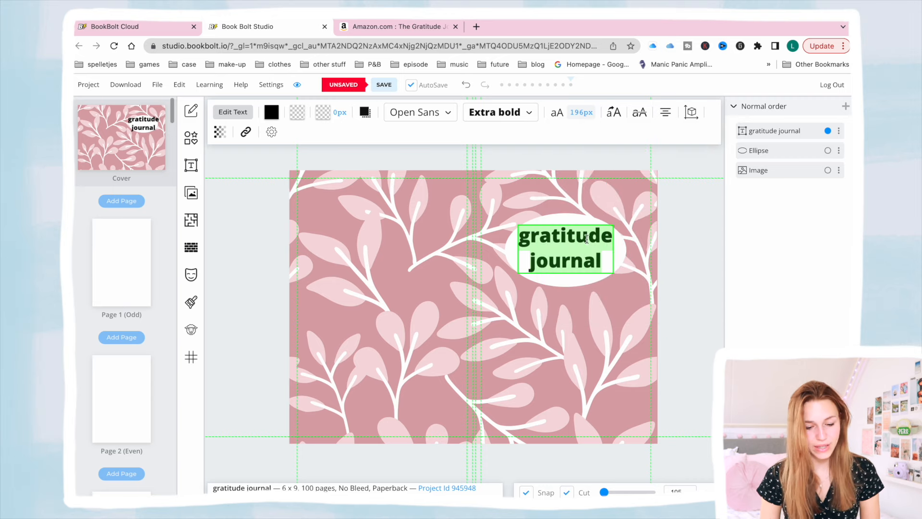
{"action": "left_click", "coordinate": [452, 116]}
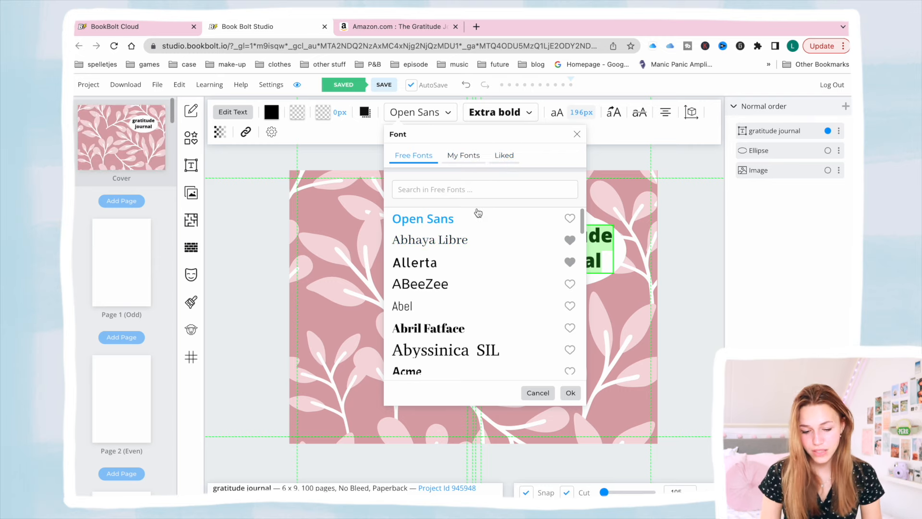
{"action": "left_click", "coordinate": [503, 158]}
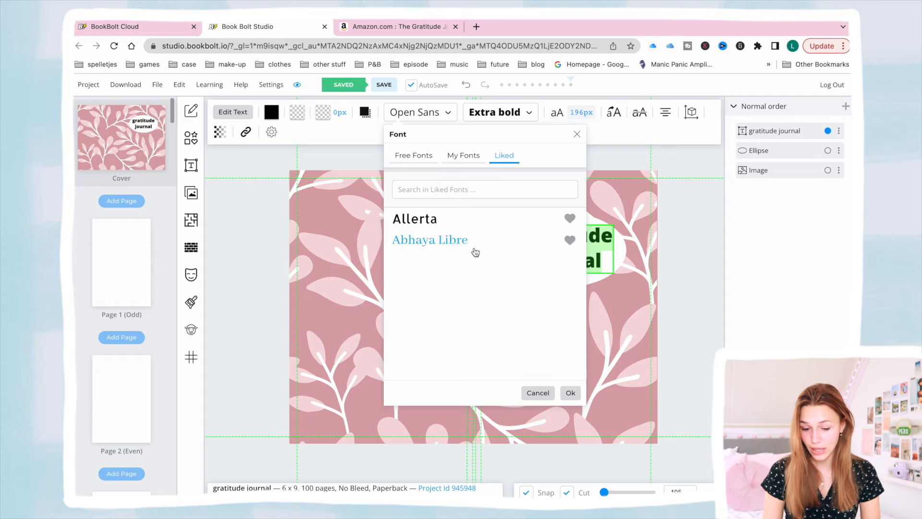
{"action": "left_click", "coordinate": [467, 230]}
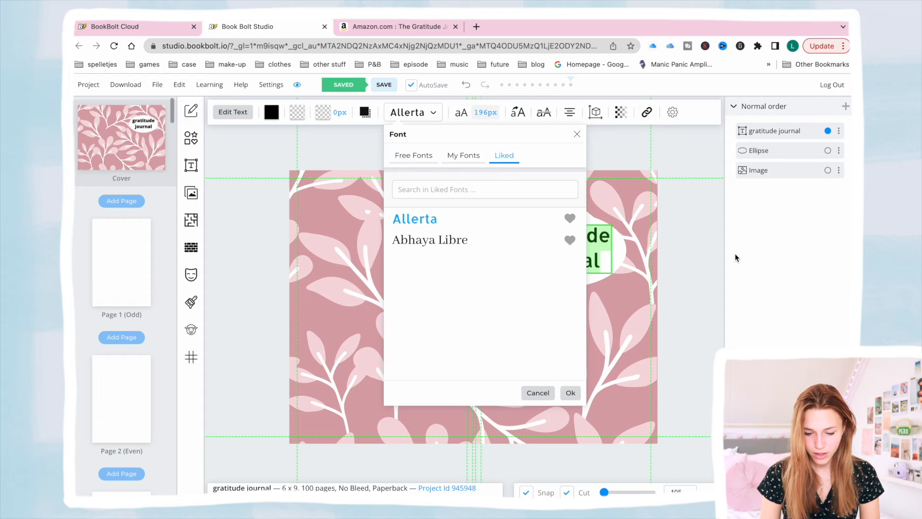
{"action": "left_click", "coordinate": [581, 240]}
{"action": "left_click_drag", "start_coordinate": [603, 265], "coordinate": [523, 236]}
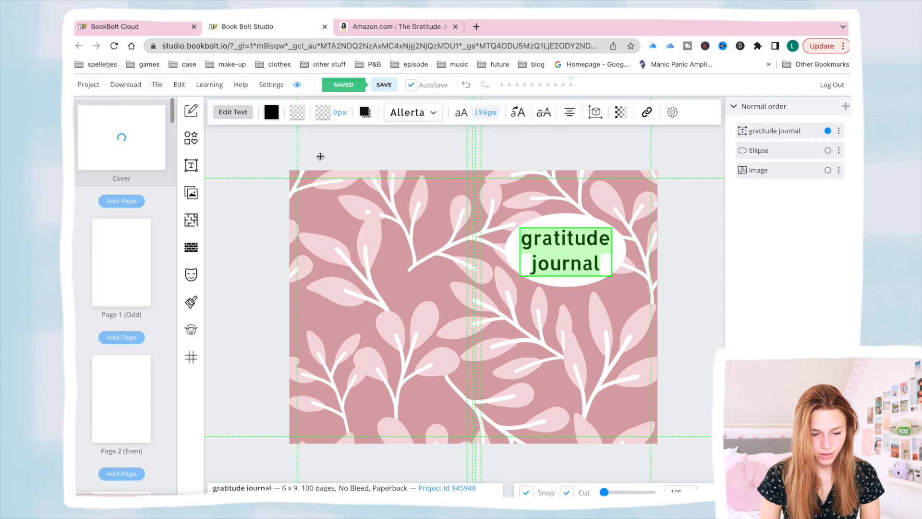
- Recolor the "gratitude journal" title with the dark pink sampled from the cover's background, and nudge the title slightly up
{"action": "left_click", "coordinate": [272, 112]}
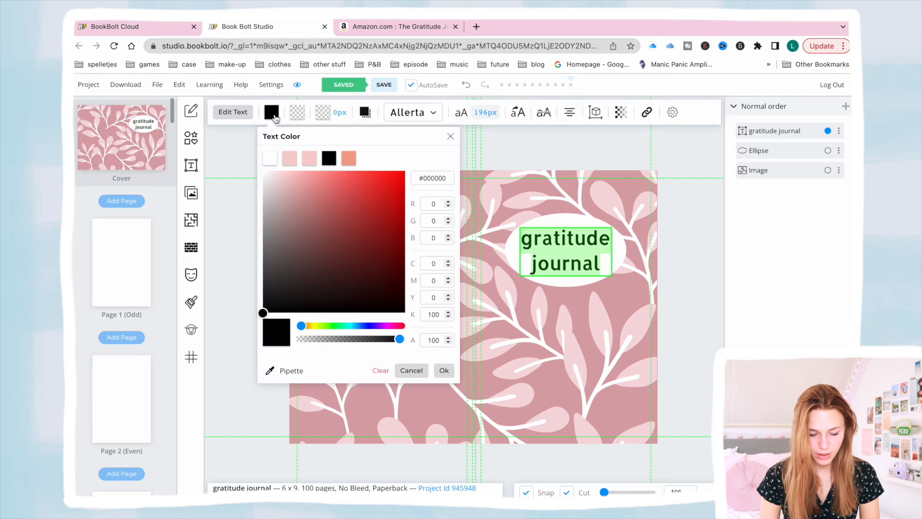
{"action": "left_click", "coordinate": [283, 372]}
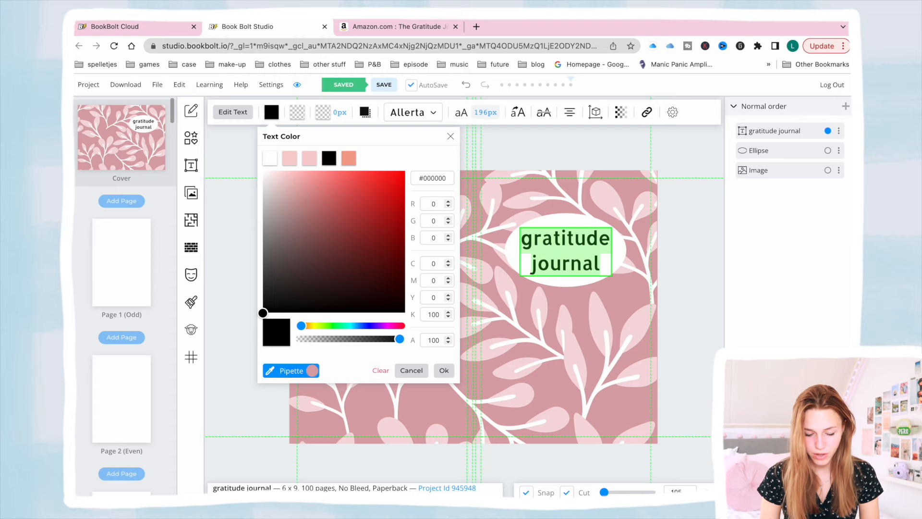
{"action": "left_click", "coordinate": [582, 302]}
{"action": "left_click", "coordinate": [445, 371]}
{"action": "left_click", "coordinate": [591, 147]}
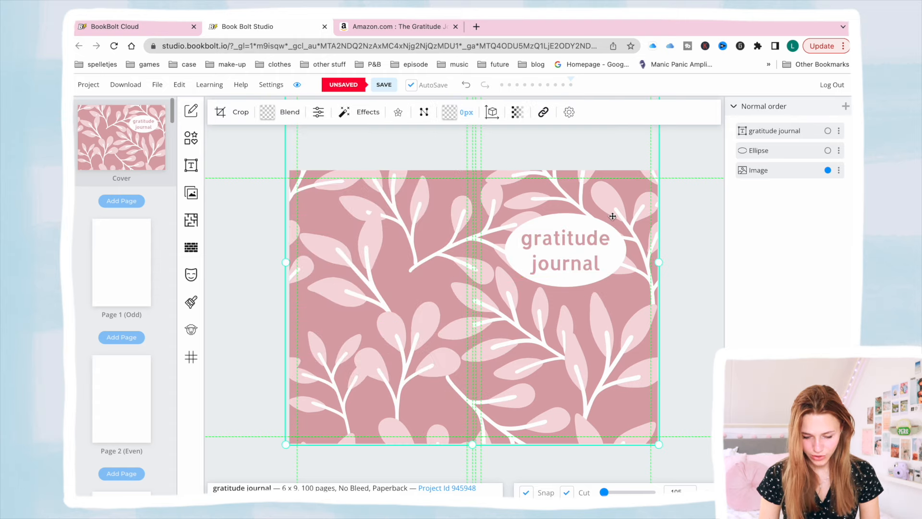
{"action": "left_click", "coordinate": [579, 233]}
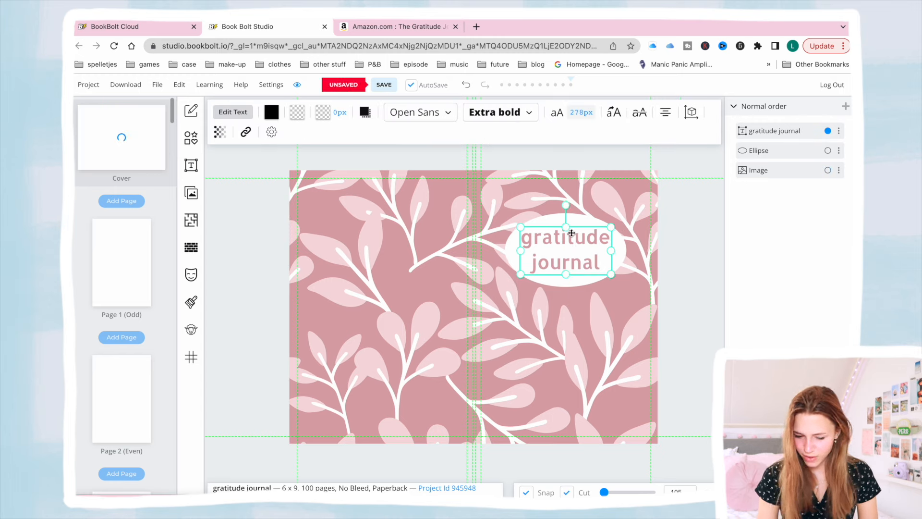
- Lower the white ellipse's fill opacity to 91, and move the ellipse and title together slightly down on the cover
{"action": "left_click", "coordinate": [580, 220]}
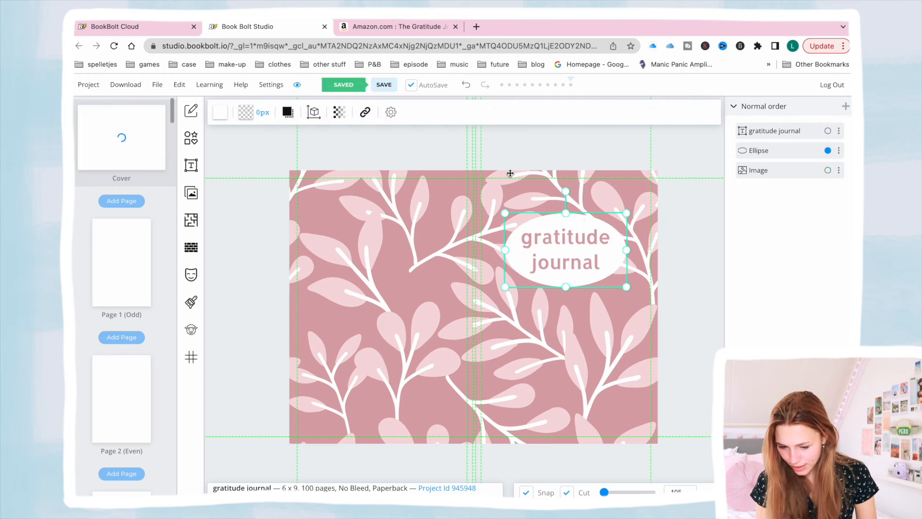
{"action": "left_click", "coordinate": [220, 117]}
{"action": "mouse_move", "coordinate": [345, 340]}
{"action": "left_mouse_down"}
{"action": "mouse_move", "coordinate": [289, 339]}
{"action": "mouse_move", "coordinate": [347, 340]}
{"action": "mouse_move", "coordinate": [335, 340]}
{"action": "mouse_move", "coordinate": [340, 345]}
{"action": "left_mouse_up"}
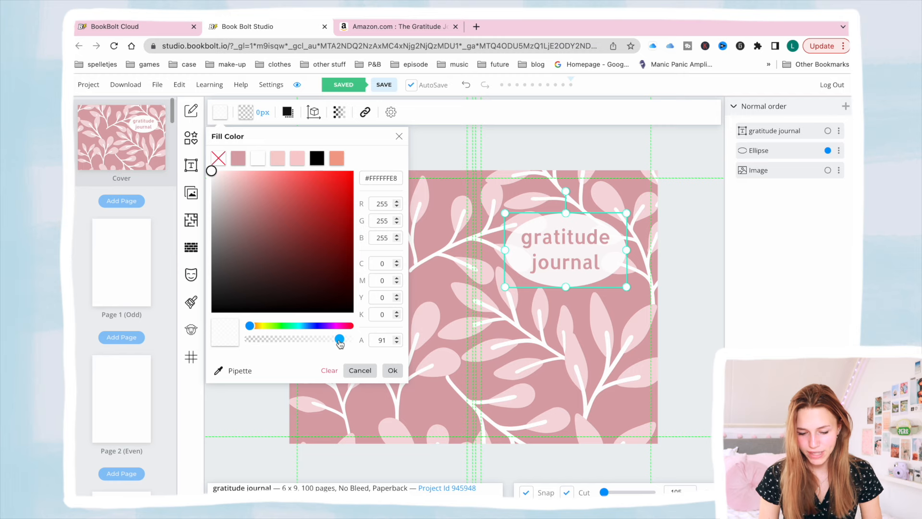
{"action": "left_click", "coordinate": [393, 371]}
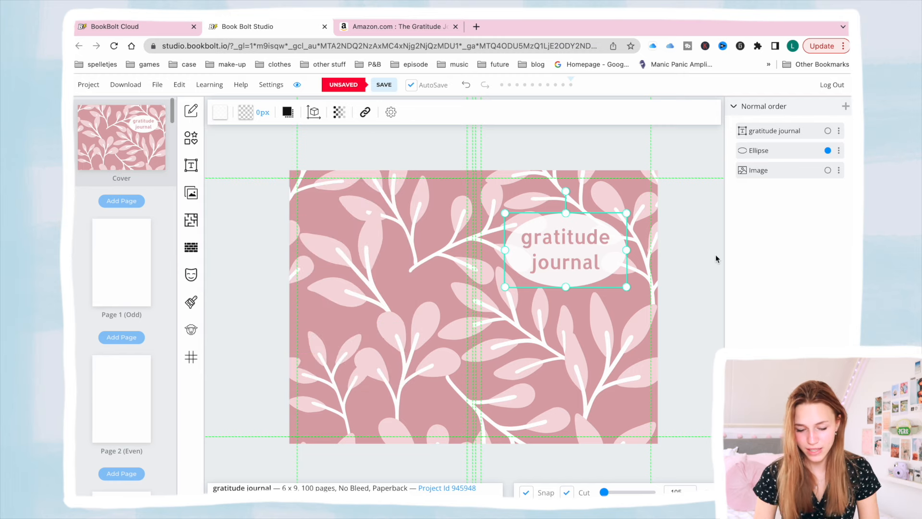
{"action": "left_click", "coordinate": [699, 258]}
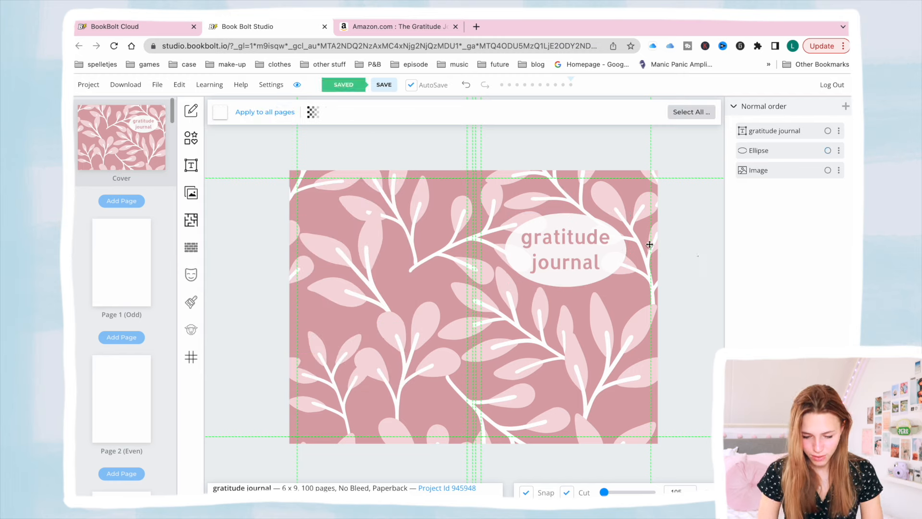
{"action": "left_click_drag", "start_coordinate": [613, 254], "coordinate": [613, 264]}
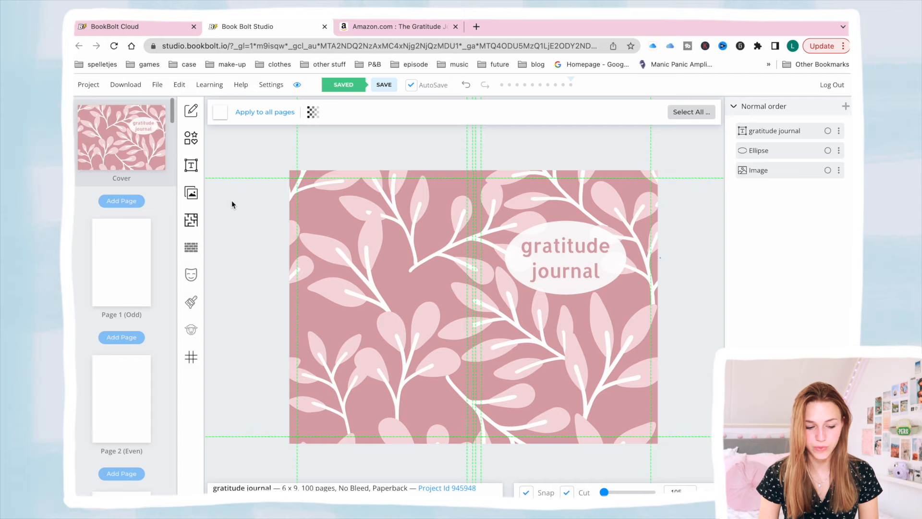
- Open Page 1 and look through the Interior Templates Library for available page layouts
{"action": "left_click", "coordinate": [112, 252]}
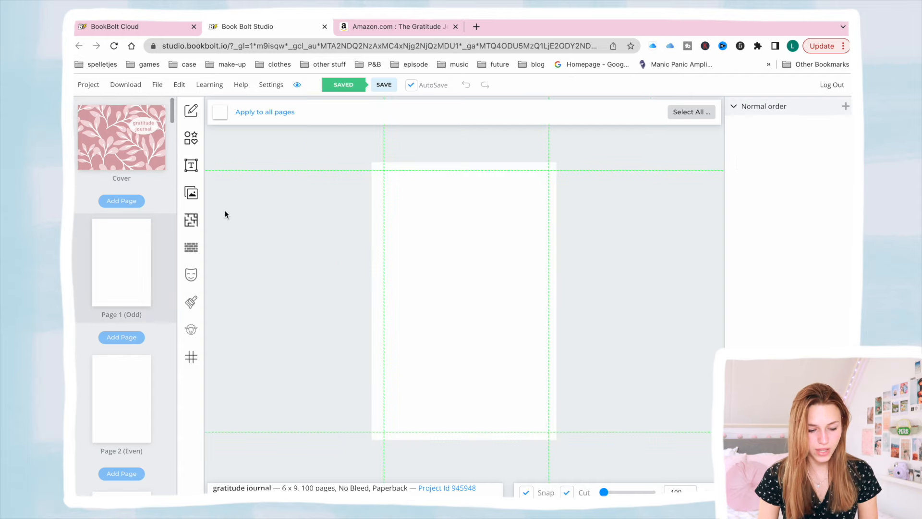
{"action": "left_click", "coordinate": [191, 226]}
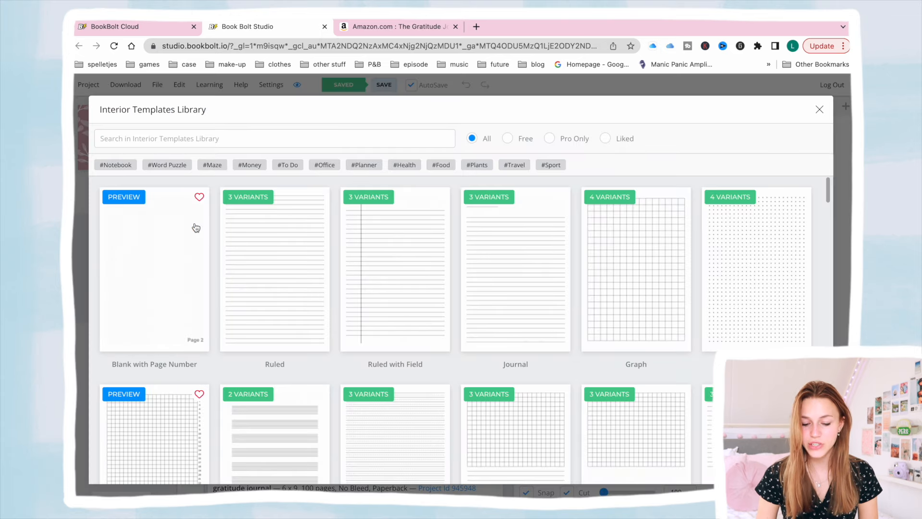
{"action": "scroll", "coordinate": [259, 319], "scroll_direction": "down", "scroll_amount": 4}
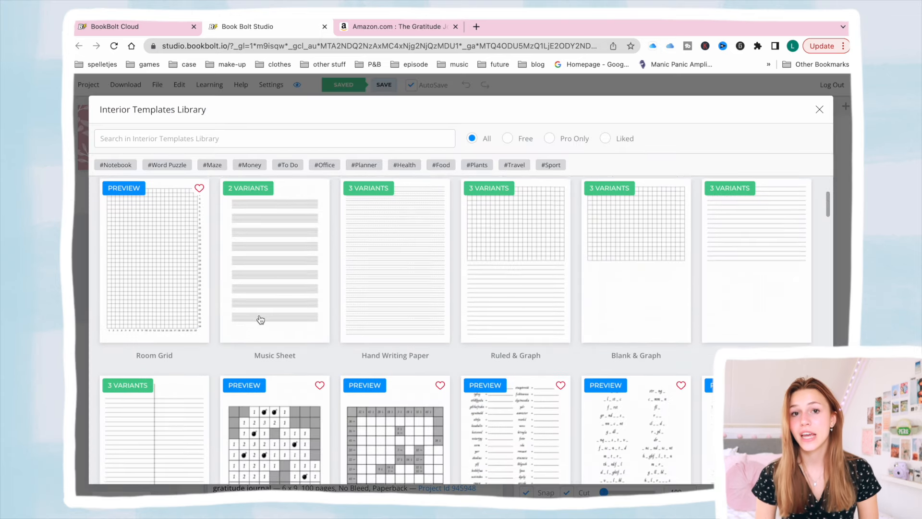
{"action": "scroll", "coordinate": [260, 319], "scroll_direction": "down", "scroll_amount": 2}
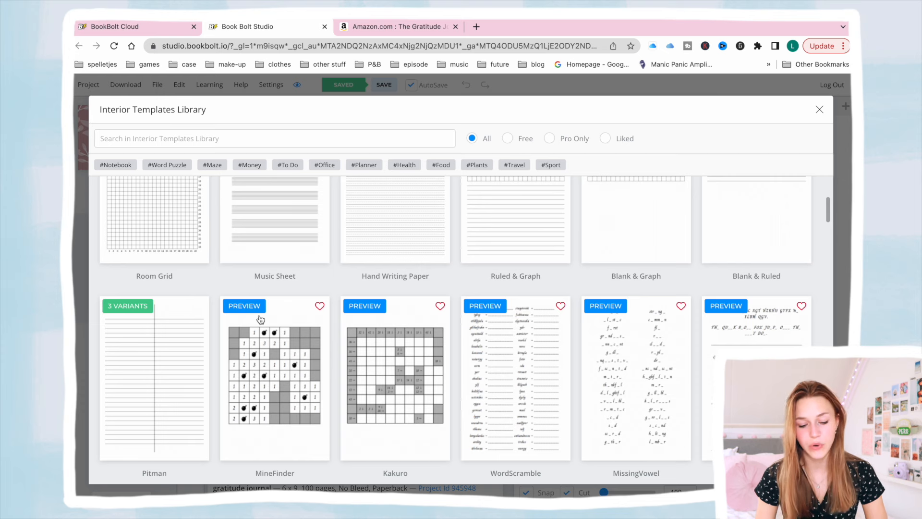
{"action": "scroll", "coordinate": [260, 319], "scroll_direction": "down", "scroll_amount": 4}
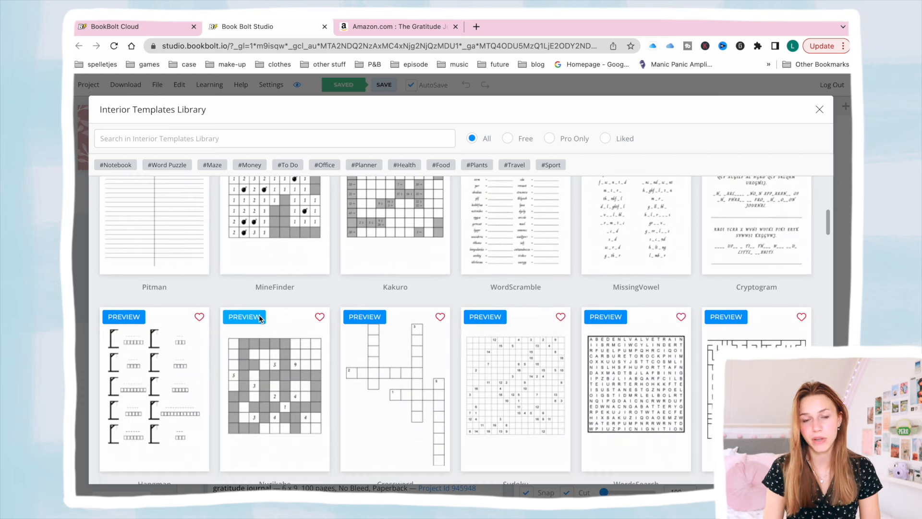
{"action": "scroll", "coordinate": [258, 316], "scroll_direction": "down", "scroll_amount": 5}
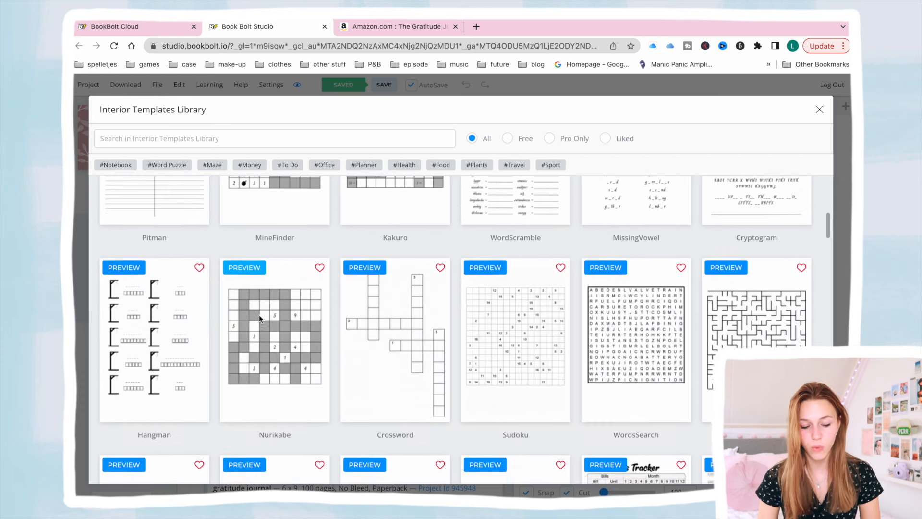
{"action": "scroll", "coordinate": [258, 315], "scroll_direction": "down", "scroll_amount": 1}
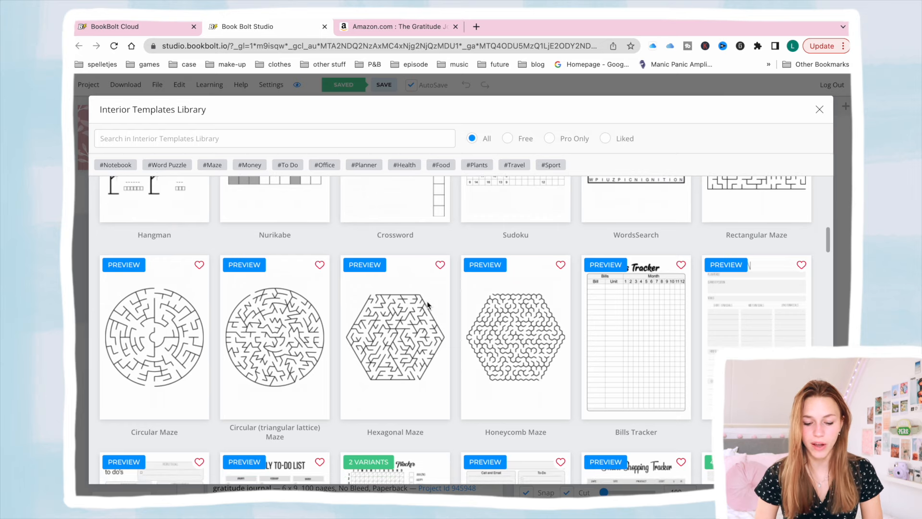
{"action": "scroll", "coordinate": [428, 304], "scroll_direction": "down", "scroll_amount": 5}
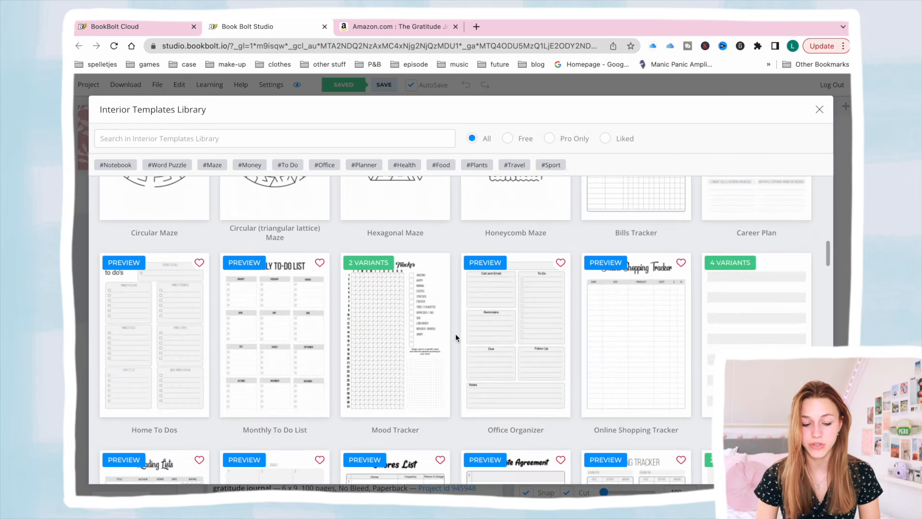
{"action": "scroll", "coordinate": [460, 346], "scroll_direction": "down", "scroll_amount": 2}
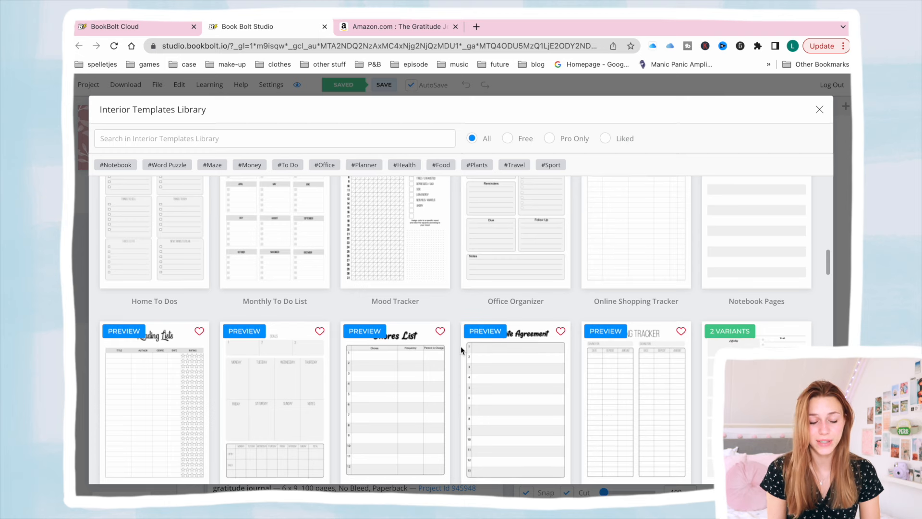
{"action": "scroll", "coordinate": [460, 346], "scroll_direction": "up", "scroll_amount": 10}
{"action": "scroll", "coordinate": [191, 273], "scroll_direction": "up", "scroll_amount": 5}
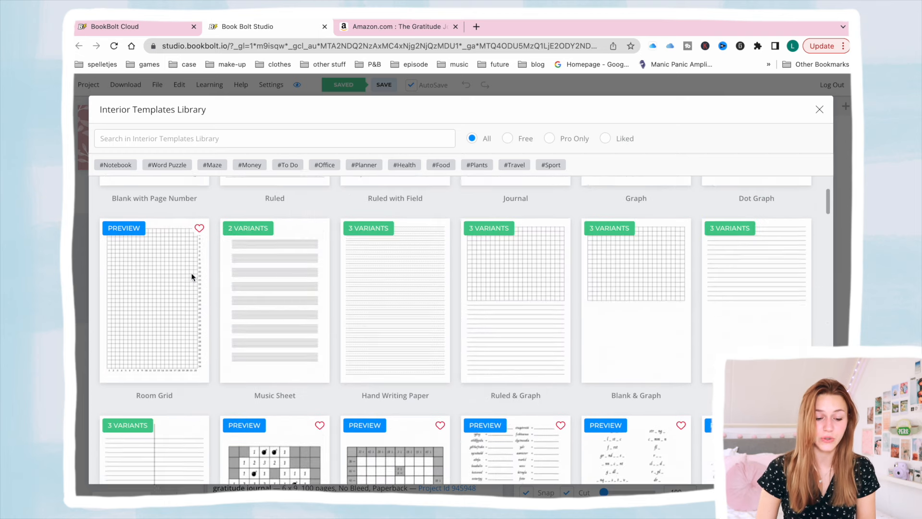
- Search the interior templates for "grat" and choose the Gratitude Journal template for the book after previewing it
{"action": "left_click", "coordinate": [180, 140]}
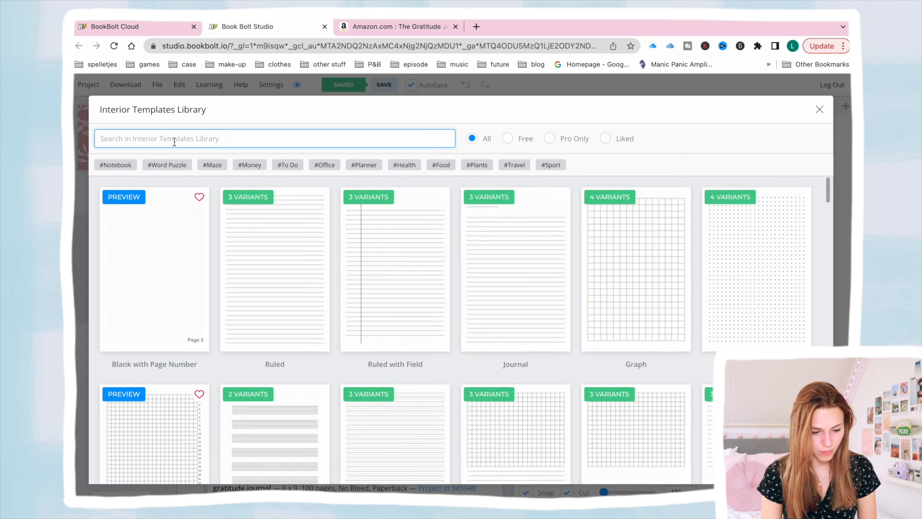
{"action": "type", "text": "grat"}
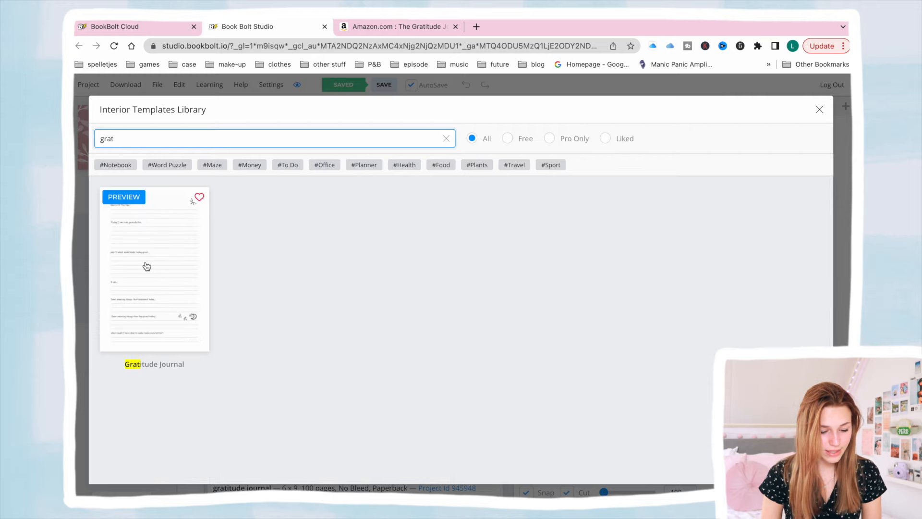
{"action": "left_click", "coordinate": [131, 197]}
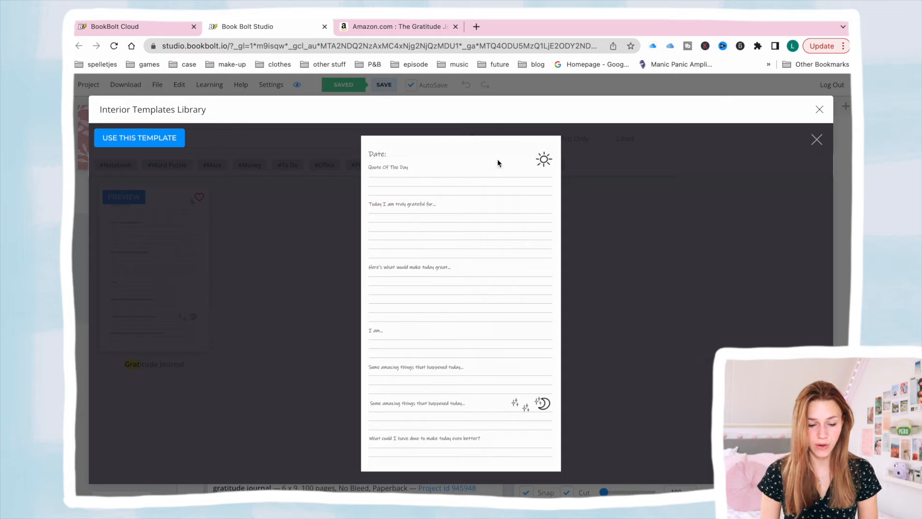
{"action": "left_click", "coordinate": [398, 26]}
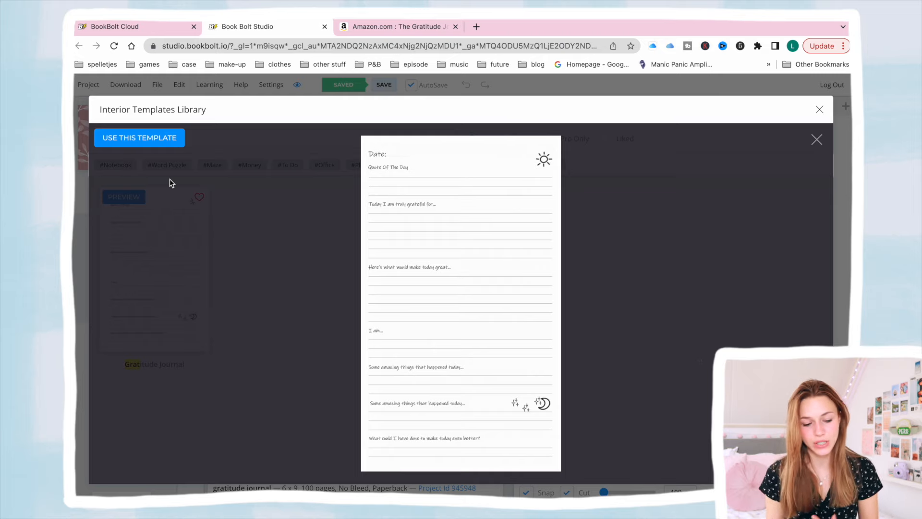
{"action": "left_click", "coordinate": [168, 143]}
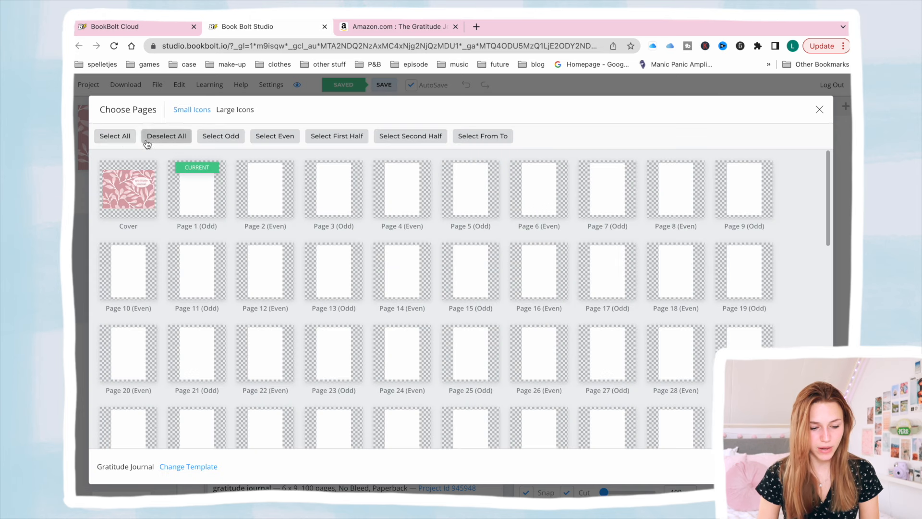
- Select all pages except the cover for the Gratitude Journal template, and check the selection through page 100
{"action": "left_click", "coordinate": [114, 138]}
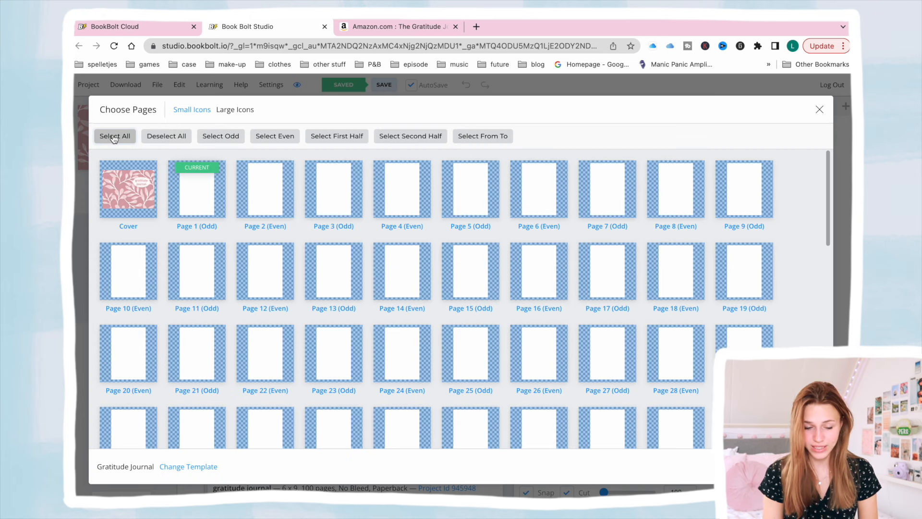
{"action": "left_click", "coordinate": [137, 195]}
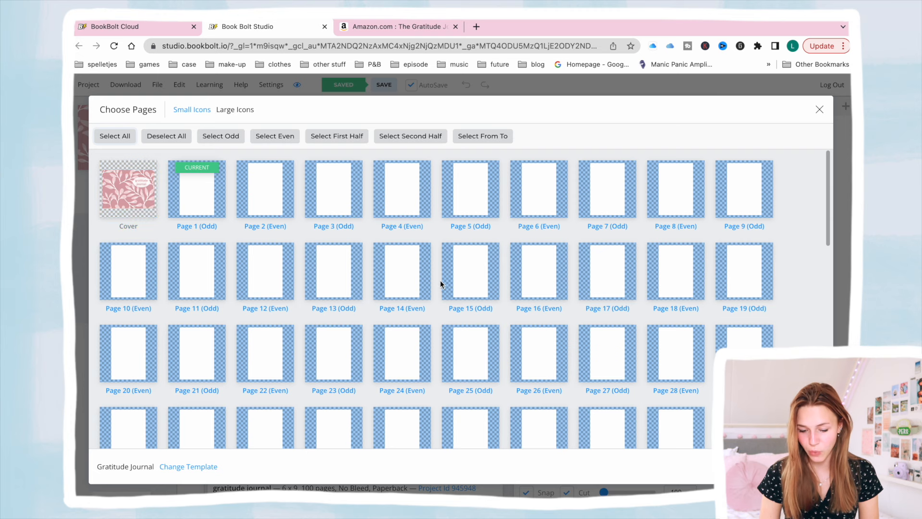
{"action": "scroll", "coordinate": [590, 334], "scroll_direction": "down", "scroll_amount": 5}
{"action": "scroll", "coordinate": [590, 334], "scroll_direction": "down", "scroll_amount": 8}
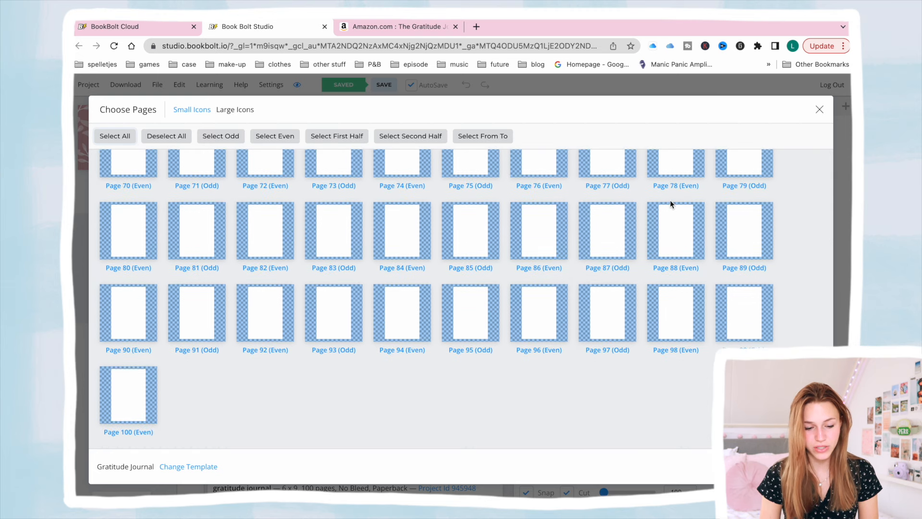
{"action": "scroll", "coordinate": [670, 204], "scroll_direction": "up", "scroll_amount": 13}
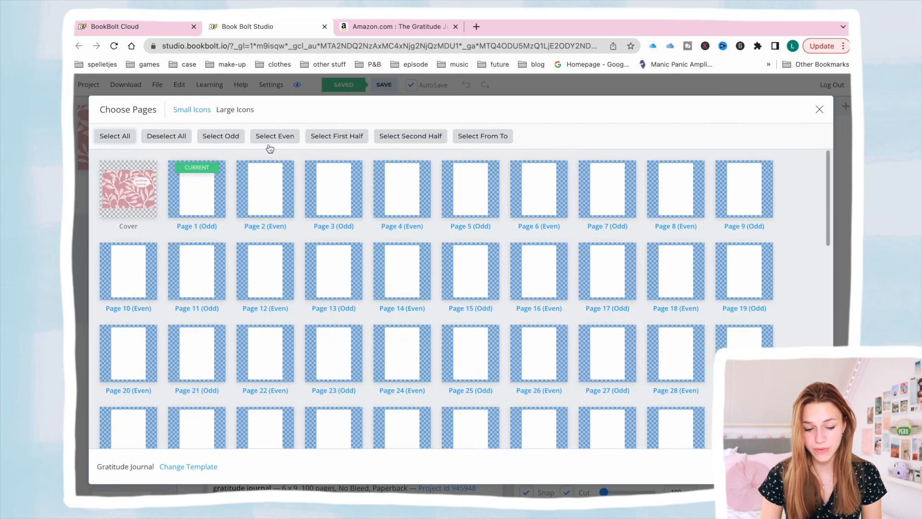
- Try the even, odd and first-half page selections, then reselect all interior pages and apply the Gratitude Journal template
{"action": "left_click", "coordinate": [286, 140]}
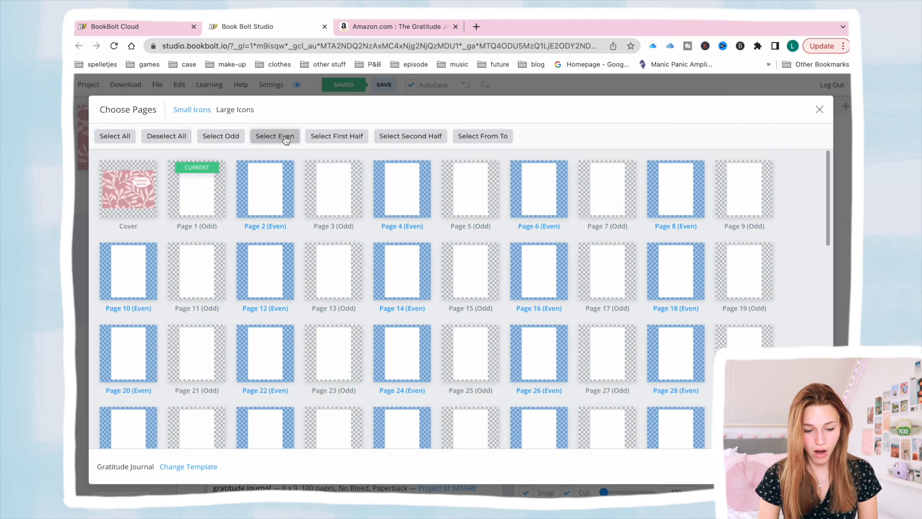
{"action": "left_click", "coordinate": [237, 139]}
{"action": "left_click", "coordinate": [345, 137]}
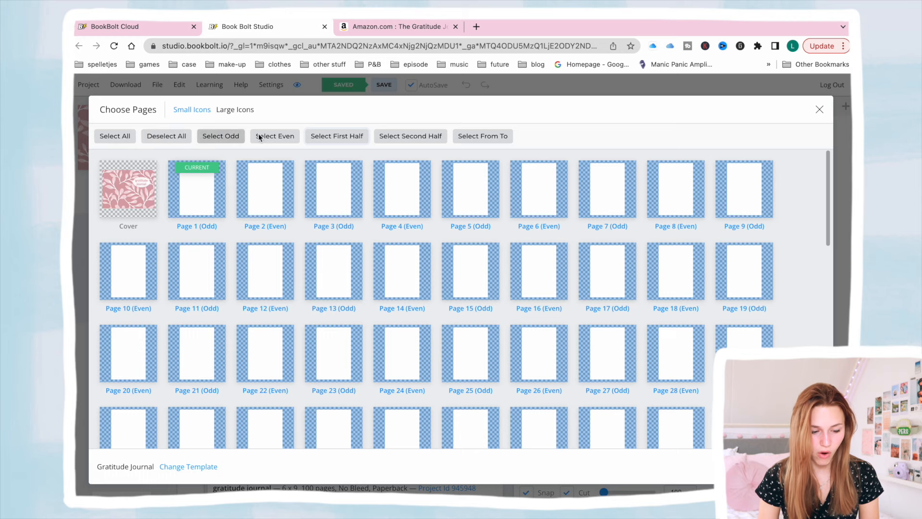
{"action": "left_click", "coordinate": [116, 136]}
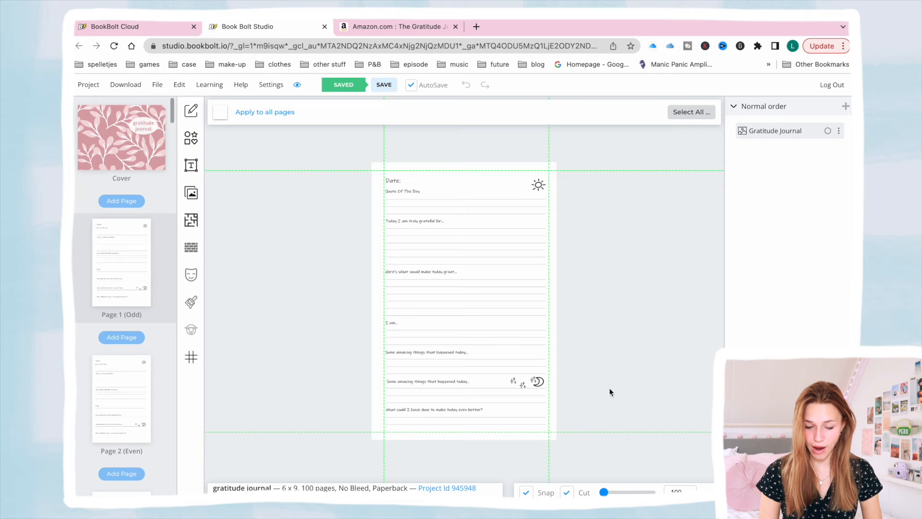
- Consult the Amazon gratitude journal listing, then add a rectangle on Page 1 covering the full page width below the "I am..." section
{"action": "scroll", "coordinate": [550, 313], "scroll_direction": "up", "scroll_amount": 3}
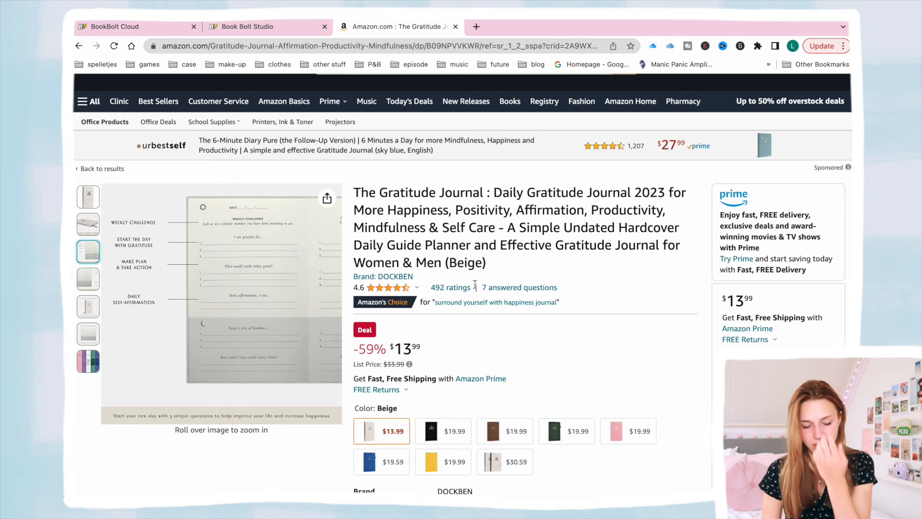
{"action": "left_click", "coordinate": [286, 27]}
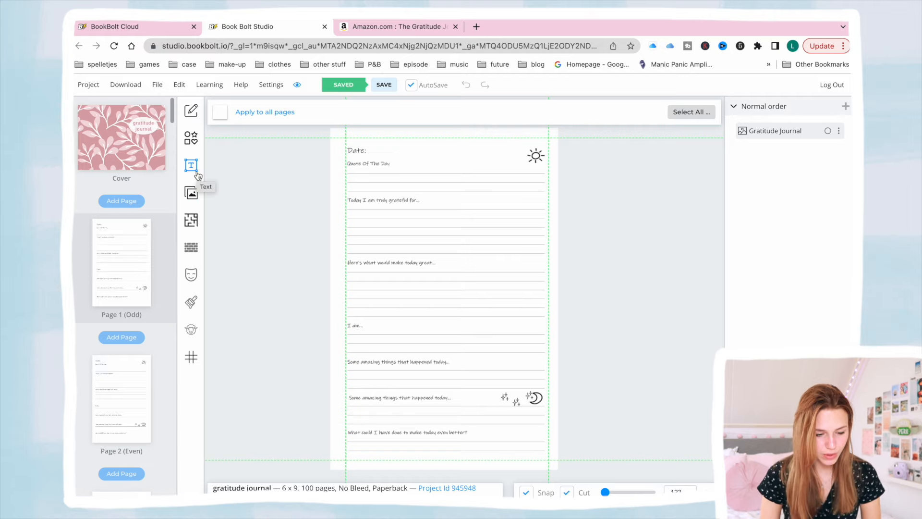
{"action": "left_click", "coordinate": [191, 139]}
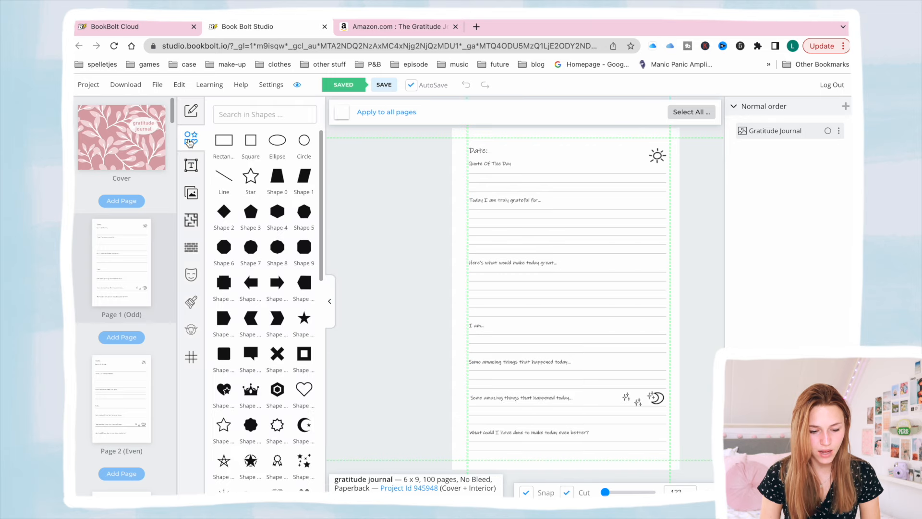
{"action": "left_click", "coordinate": [223, 141]}
{"action": "left_click_drag", "start_coordinate": [561, 297], "coordinate": [472, 378]}
{"action": "left_click_drag", "start_coordinate": [511, 403], "coordinate": [692, 499]}
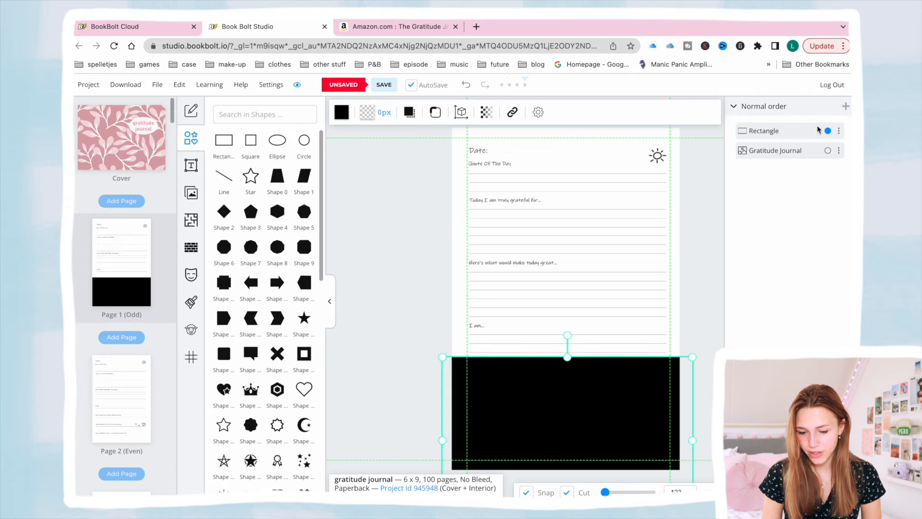
- Move the rectangle beneath the Gratitude Journal layer and change its fill to light grey
{"action": "left_click", "coordinate": [774, 136]}
{"action": "left_click_drag", "start_coordinate": [786, 134], "coordinate": [787, 159]}
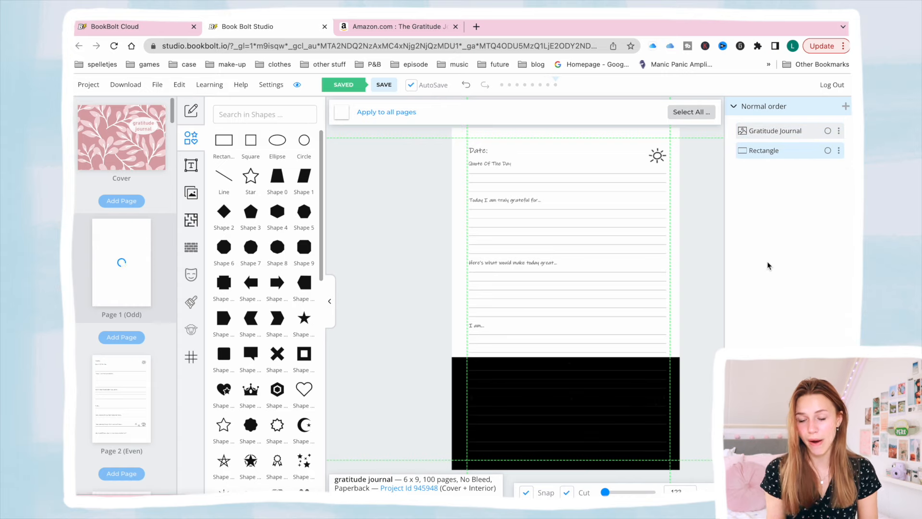
{"action": "left_click", "coordinate": [554, 402]}
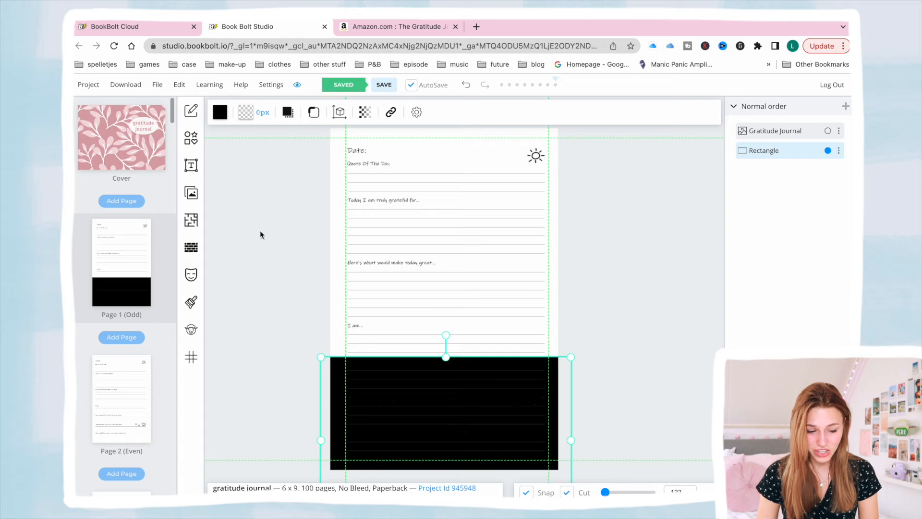
{"action": "left_click", "coordinate": [220, 113]}
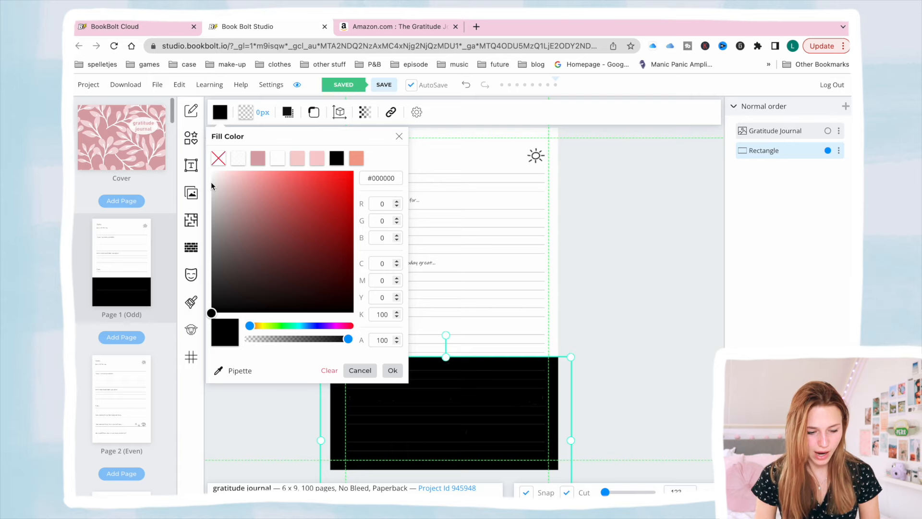
{"action": "left_click_drag", "start_coordinate": [212, 182], "coordinate": [207, 180]}
{"action": "left_click", "coordinate": [618, 350]}
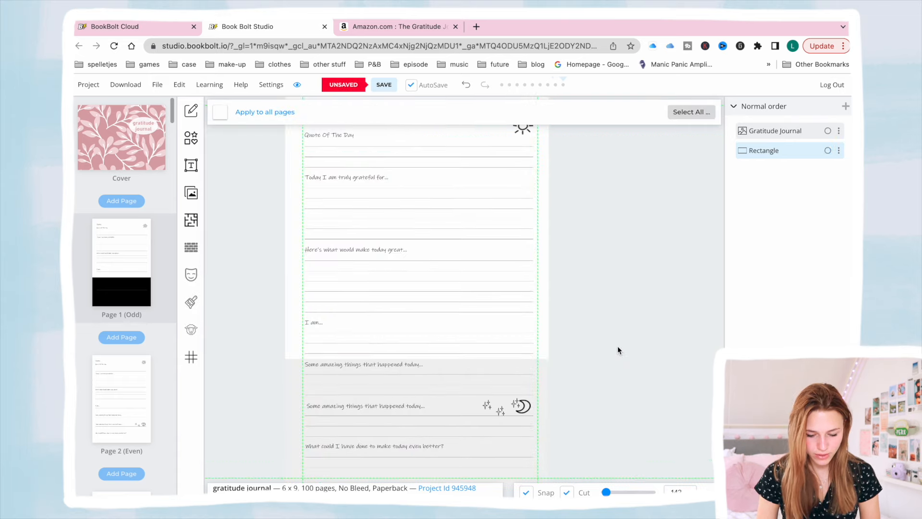
{"action": "scroll", "coordinate": [217, 383], "scroll_direction": "down", "scroll_amount": 3}
{"action": "scroll", "coordinate": [216, 383], "scroll_direction": "up", "scroll_amount": 1}
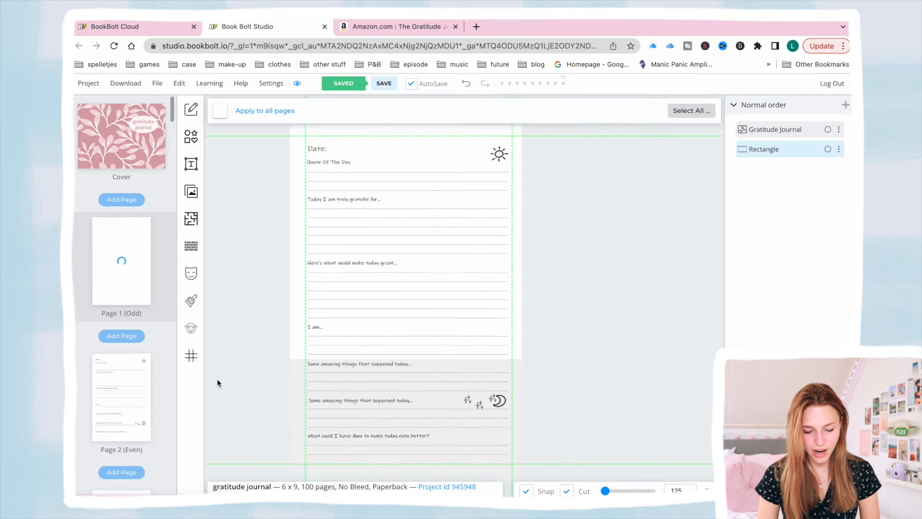
{"action": "scroll", "coordinate": [289, 399], "scroll_direction": "up", "scroll_amount": 5}
{"action": "scroll", "coordinate": [289, 398], "scroll_direction": "down", "scroll_amount": 5}
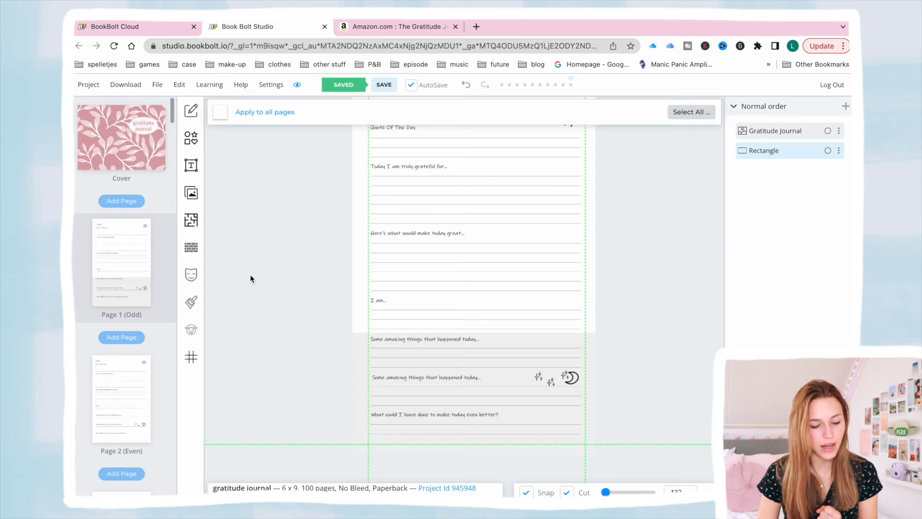
- Clone Page 1 onto all other interior pages, replacing their content and considering the KDP inner margins for odd and even pages
{"action": "right_click", "coordinate": [123, 259]}
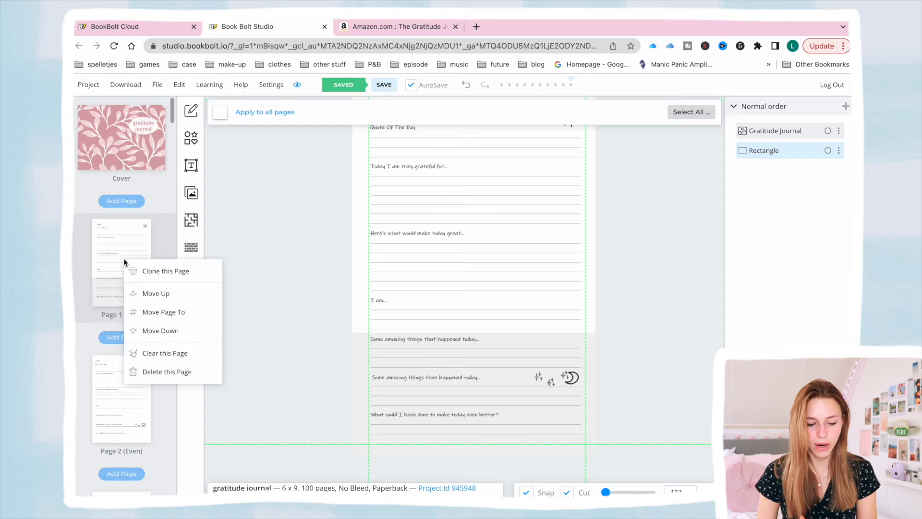
{"action": "left_click", "coordinate": [188, 273]}
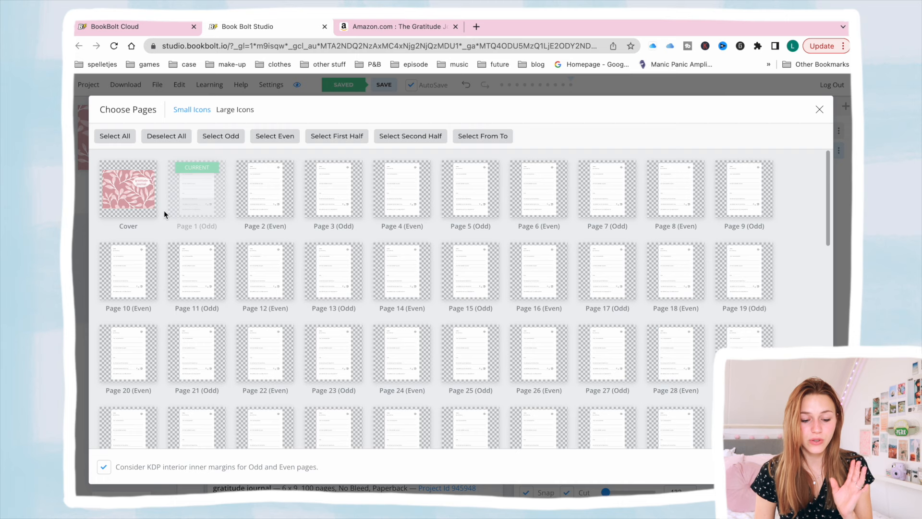
{"action": "left_click", "coordinate": [119, 138]}
{"action": "left_click", "coordinate": [129, 163]}
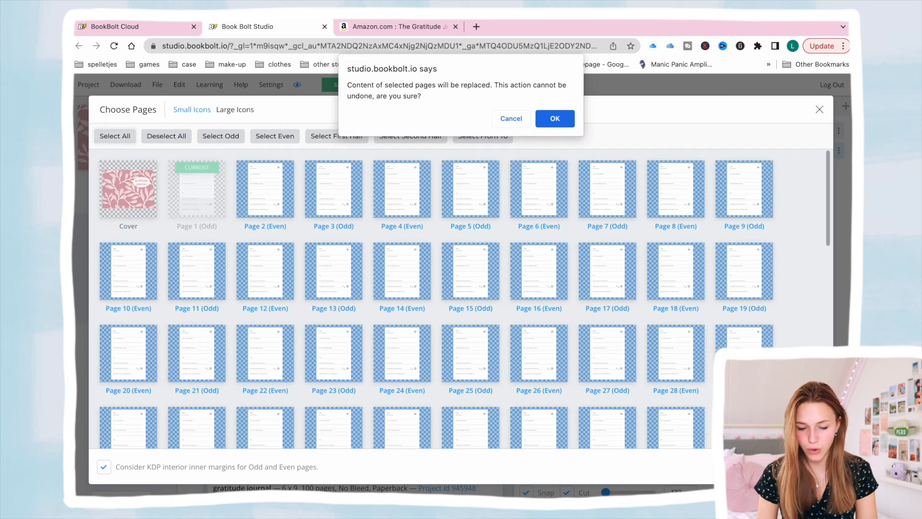
{"action": "left_click", "coordinate": [555, 118]}
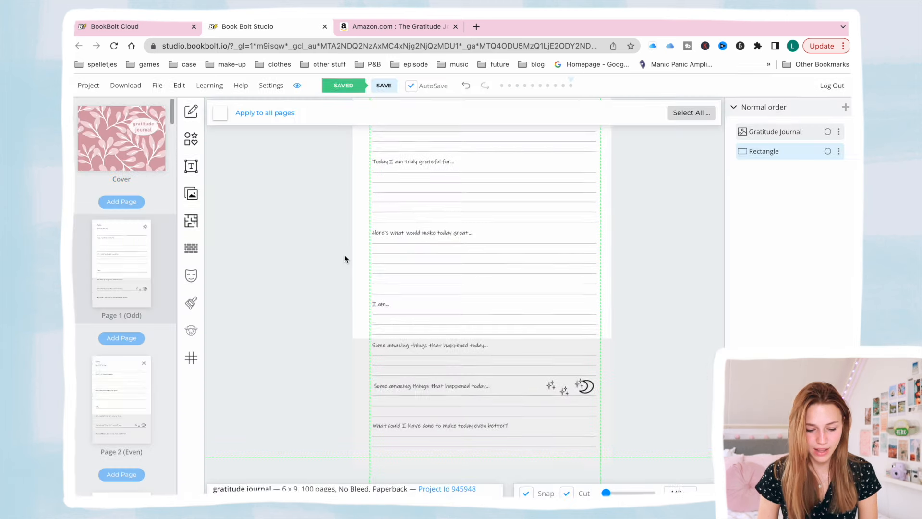
- Check the cloned layout on Pages 2, 3 and 4, and go back to the cover
{"action": "scroll", "coordinate": [344, 255], "scroll_direction": "down", "scroll_amount": 2}
{"action": "scroll", "coordinate": [129, 356], "scroll_direction": "down", "scroll_amount": 2}
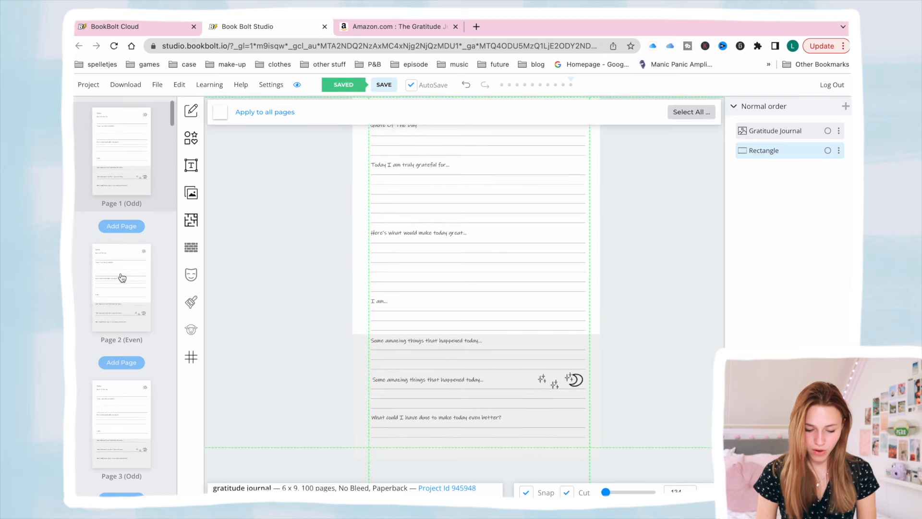
{"action": "left_click", "coordinate": [121, 308]}
{"action": "left_click", "coordinate": [129, 403]}
{"action": "scroll", "coordinate": [128, 365], "scroll_direction": "down", "scroll_amount": 1}
{"action": "left_click", "coordinate": [126, 336]}
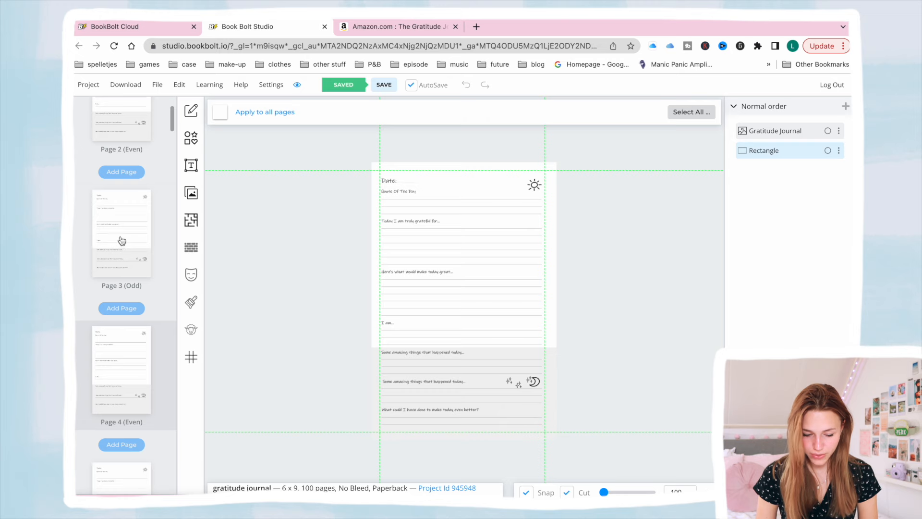
{"action": "left_click", "coordinate": [123, 259]}
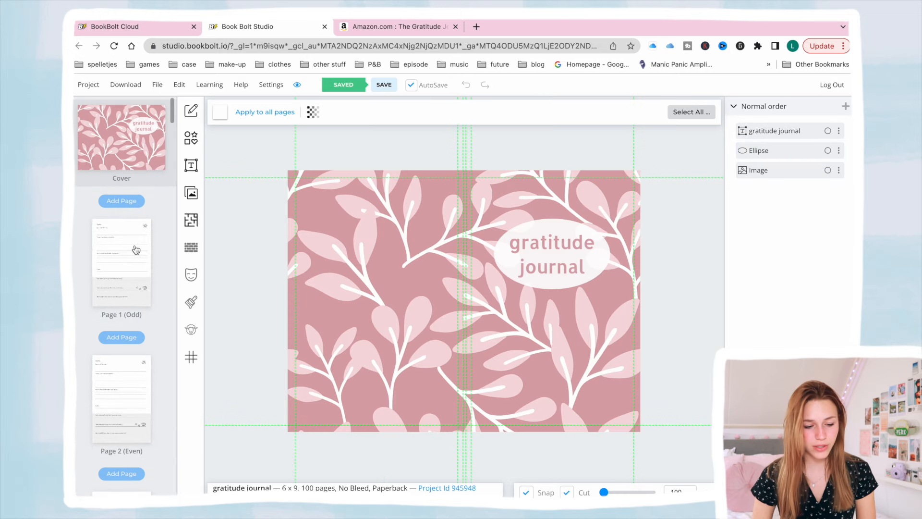
- Download the current project in CMYK for printed books, and extract gratitude_journal (CMYK).zip in the bookbolt folder and open the result
{"action": "left_click", "coordinate": [112, 88]}
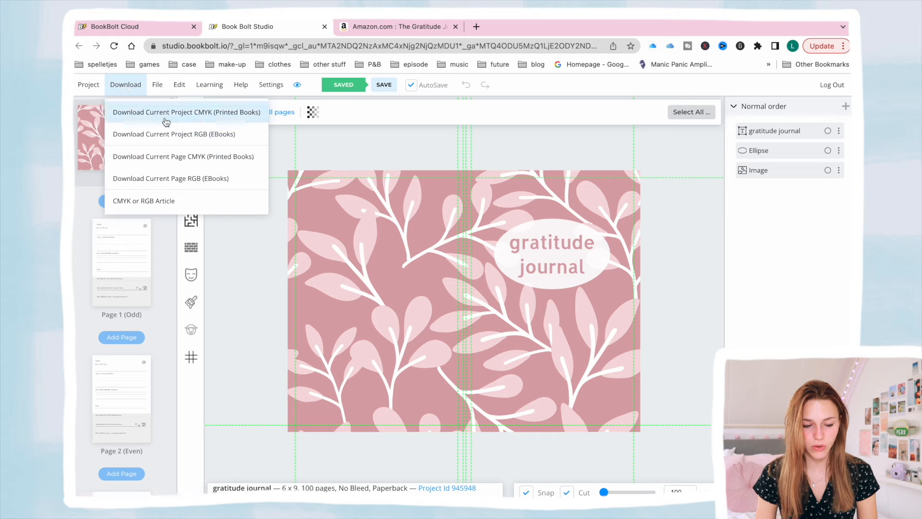
{"action": "left_click", "coordinate": [233, 116]}
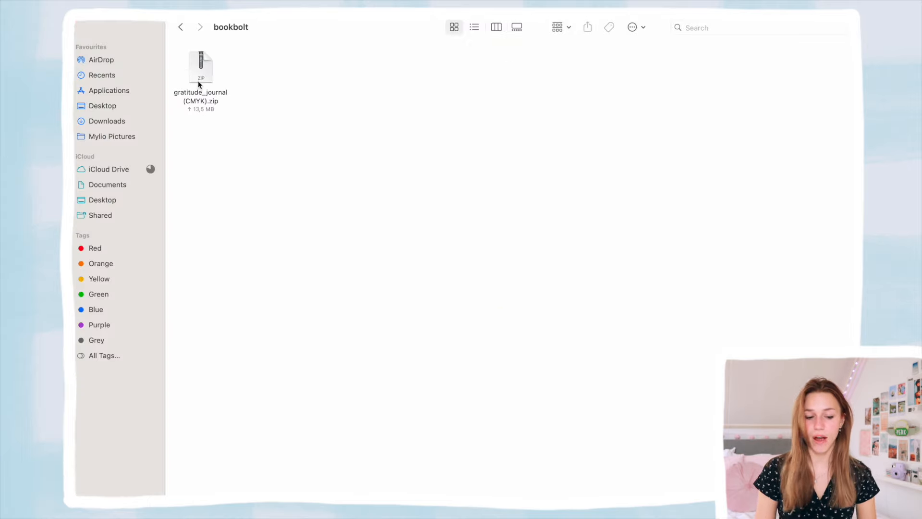
{"action": "double_click", "coordinate": [198, 82]}
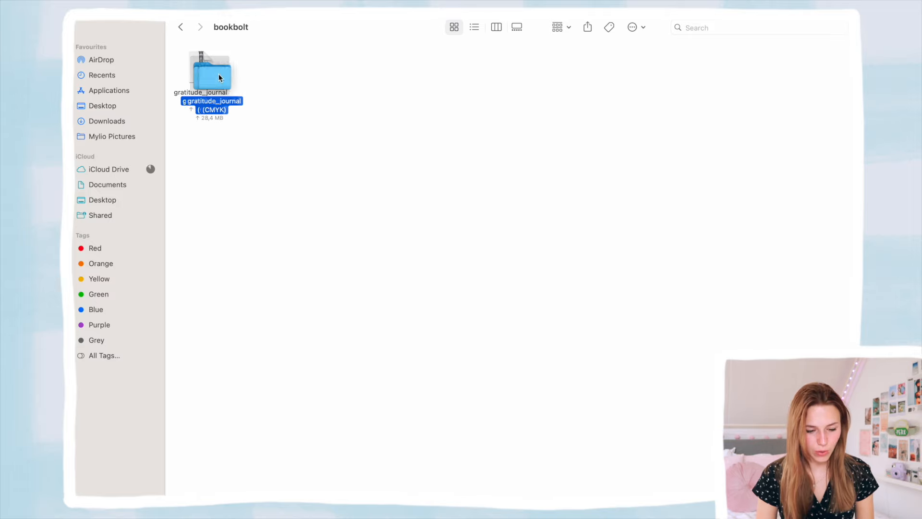
{"action": "left_click", "coordinate": [335, 119]}
{"action": "double_click", "coordinate": [261, 68]}
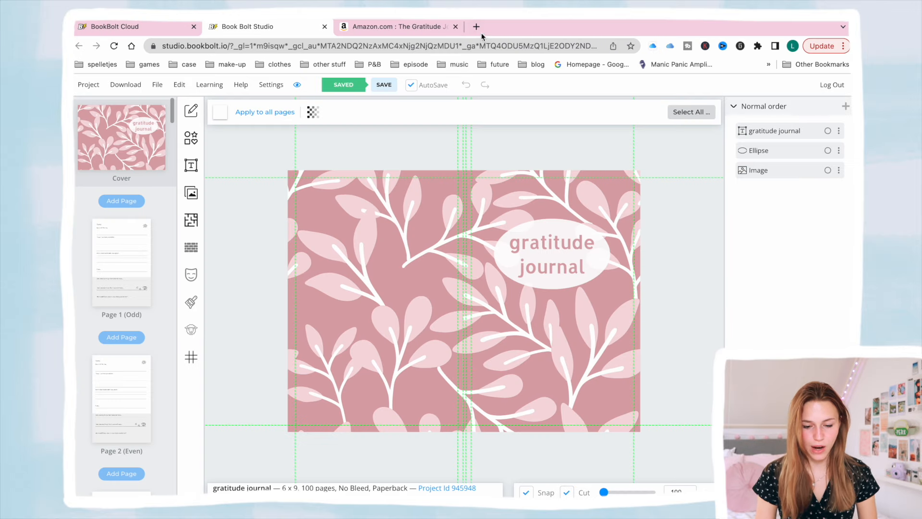
- Open kdp.amazon.com/en_US/bookshelf in a new browser tab and start creating a new title
{"action": "left_click", "coordinate": [477, 28]}
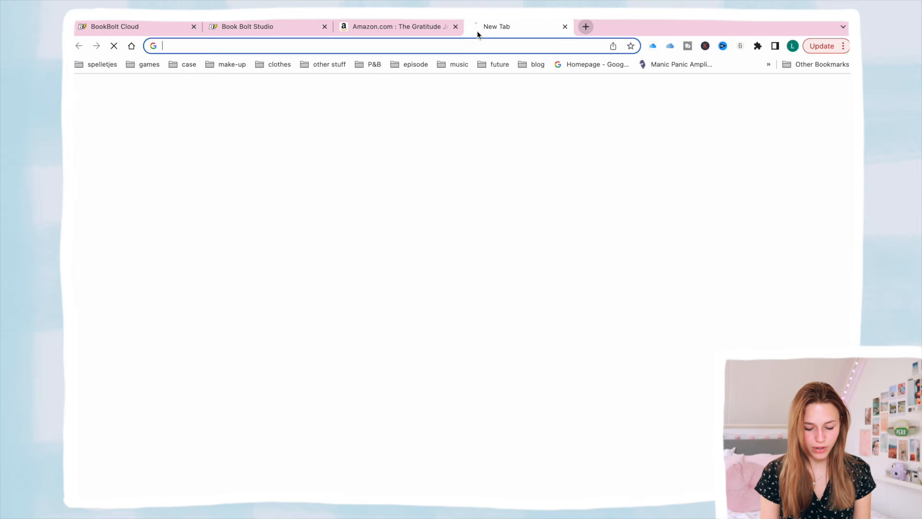
{"action": "type", "text": "kdp.amazon.com/en_US/bookshelf"}
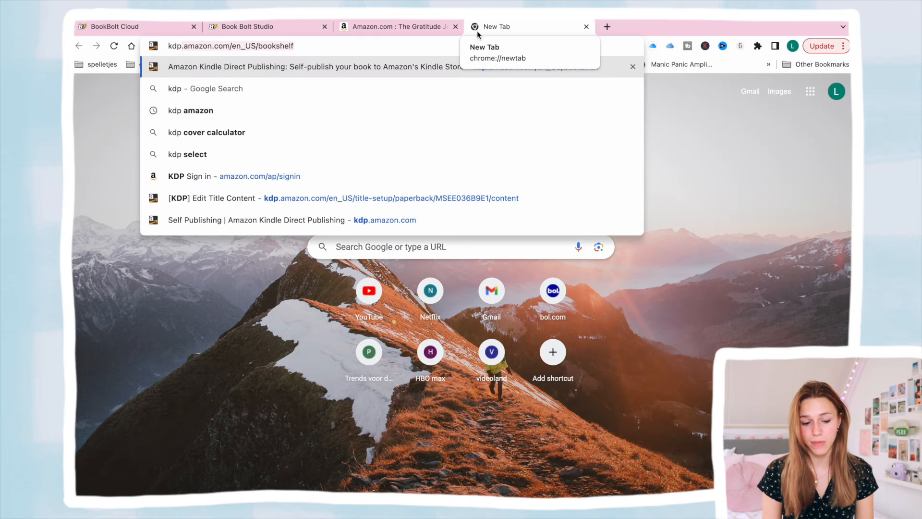
{"action": "key", "text": "Return"}
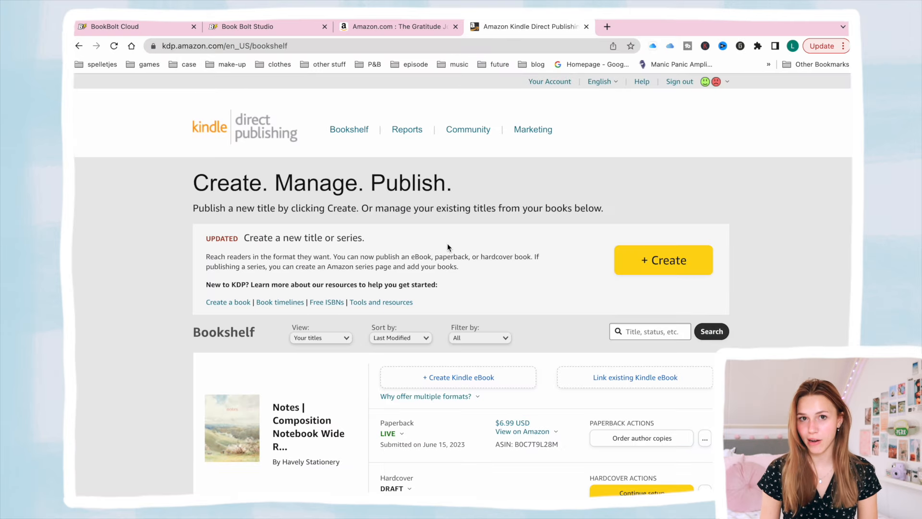
{"action": "left_click", "coordinate": [677, 272]}
{"action": "scroll", "coordinate": [387, 243], "scroll_direction": "down", "scroll_amount": 2}
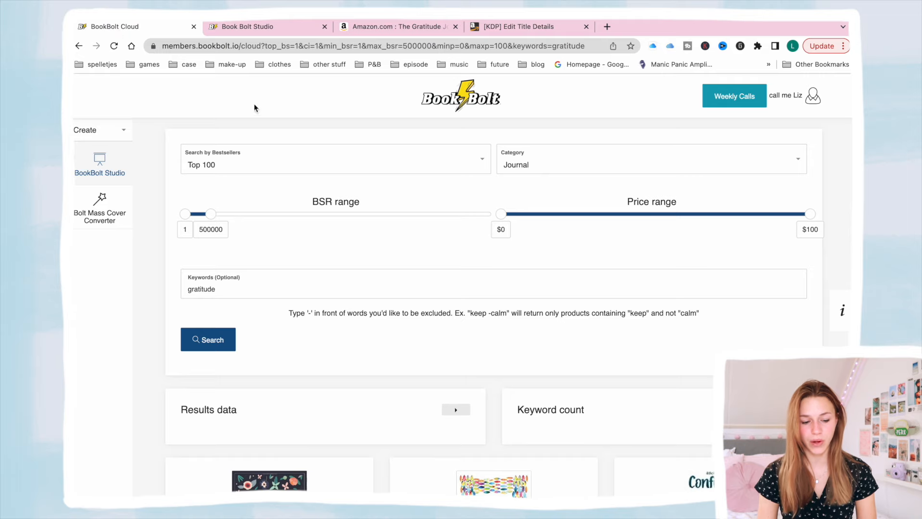
- Switch to Book Bolt's keyword research and search for "gratitude" to examine the related keywords
{"action": "mouse_move", "coordinate": [113, 175]}
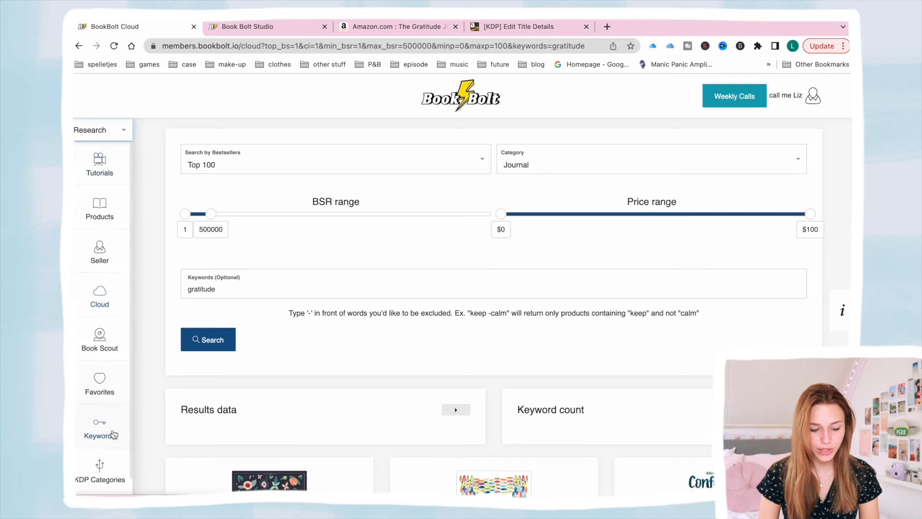
{"action": "mouse_move", "coordinate": [113, 435]}
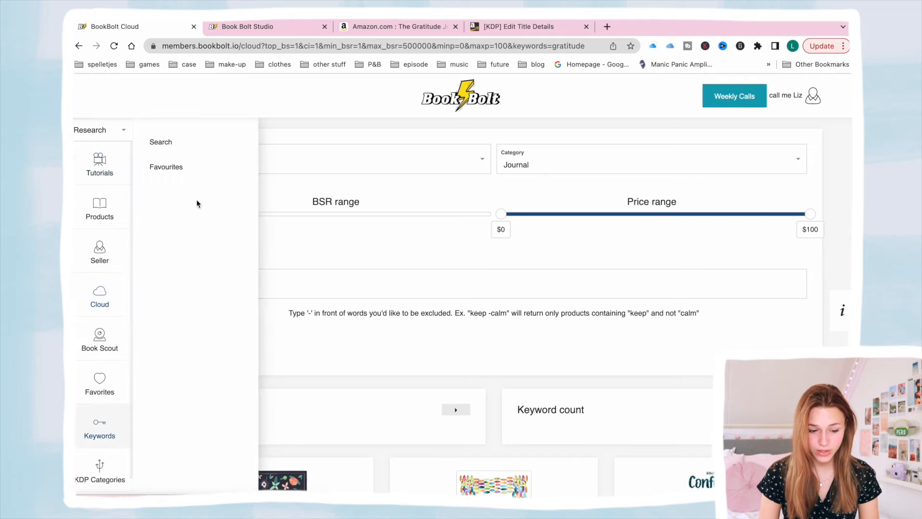
{"action": "left_click", "coordinate": [158, 142]}
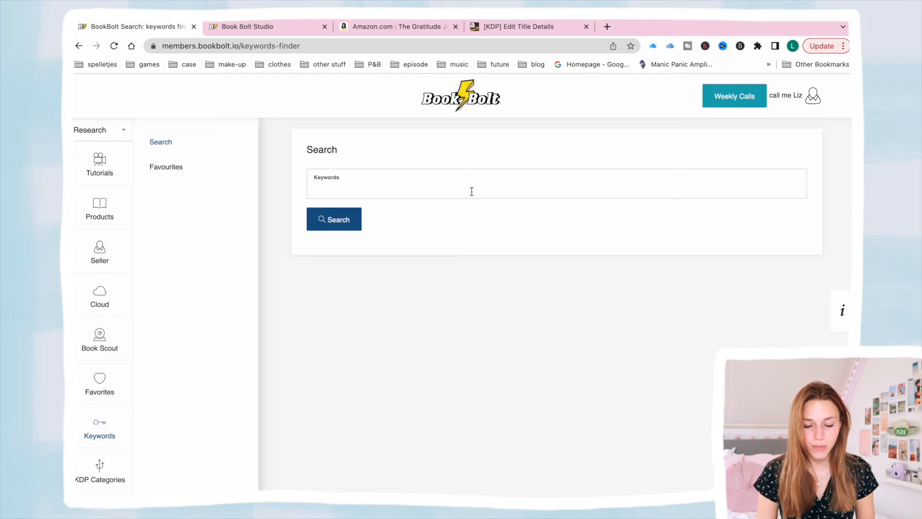
{"action": "left_click", "coordinate": [472, 191]}
{"action": "type", "text": "gra"}
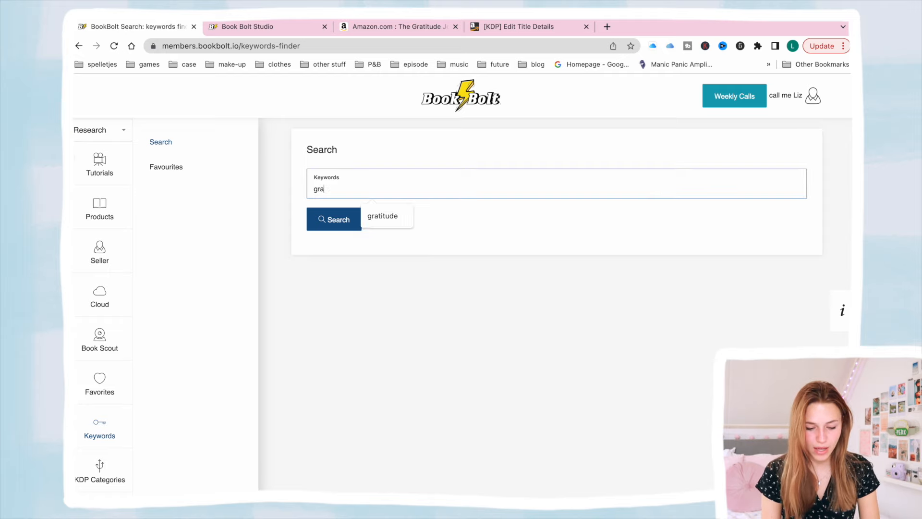
{"action": "type", "text": "titude"}
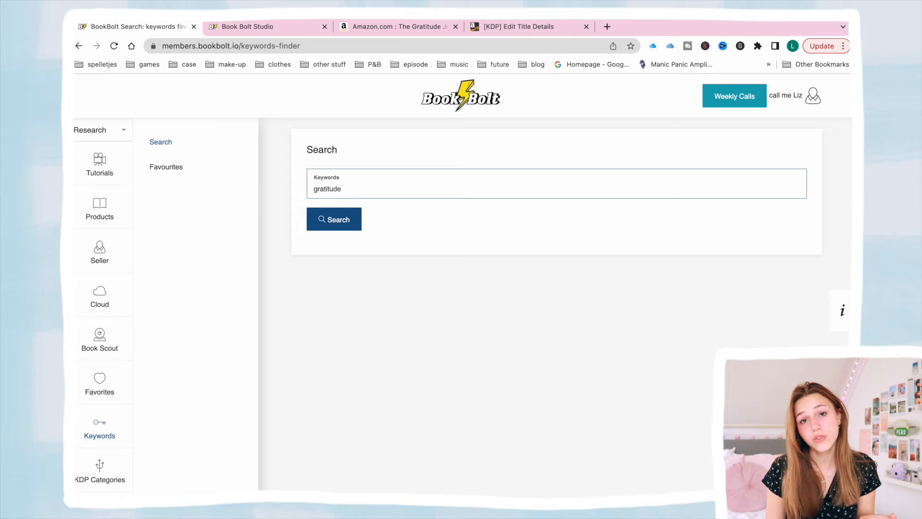
{"action": "key", "text": "Return"}
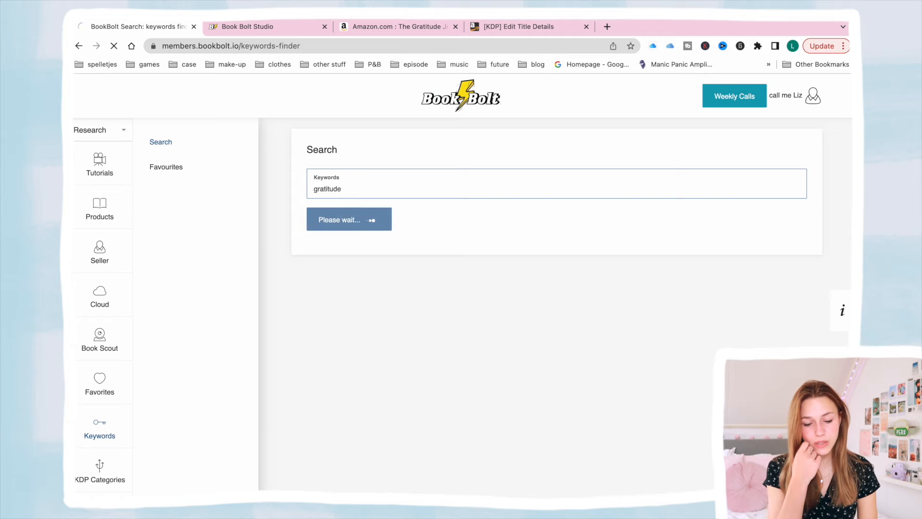
{"action": "scroll", "coordinate": [282, 232], "scroll_direction": "down", "scroll_amount": 2}
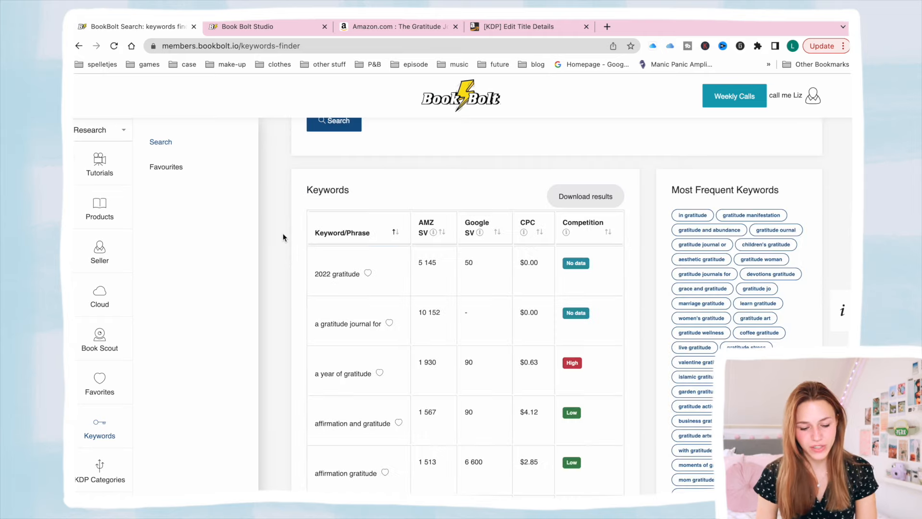
- Sort the "gratitude" keyword results by Amazon search volume, highest first
{"action": "scroll", "coordinate": [282, 233], "scroll_direction": "up", "scroll_amount": 1}
{"action": "scroll", "coordinate": [434, 336], "scroll_direction": "up", "scroll_amount": 2}
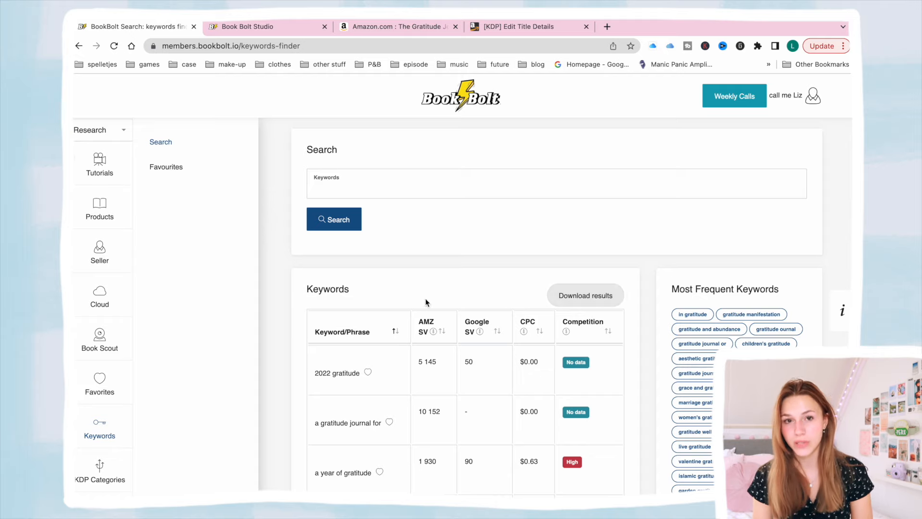
{"action": "left_click", "coordinate": [441, 331]}
{"action": "left_click", "coordinate": [441, 331]}
{"action": "scroll", "coordinate": [346, 294], "scroll_direction": "down", "scroll_amount": 2}
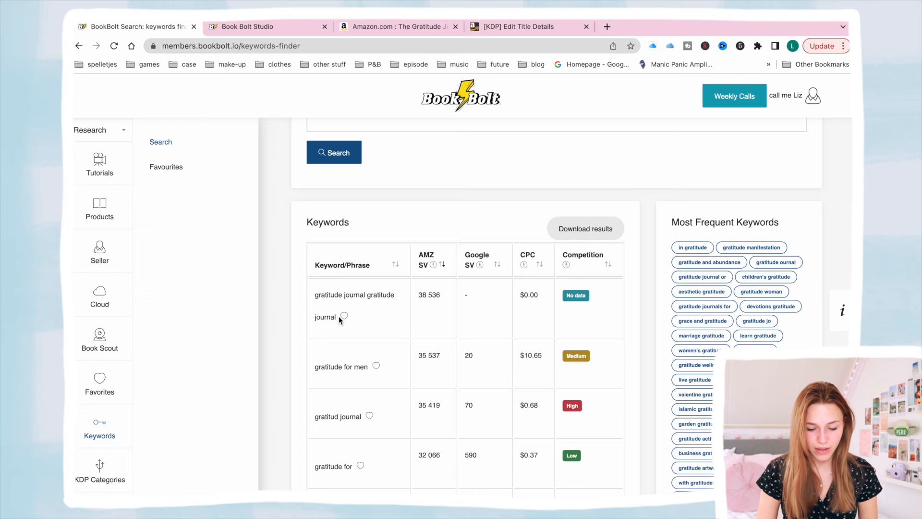
- Copy the top keyword phrase "gratitude journal gratitude journal" and search for it on Amazon to gauge the competition
{"action": "left_click_drag", "start_coordinate": [339, 316], "coordinate": [314, 296]}
{"action": "key", "text": "ctrl+c"}
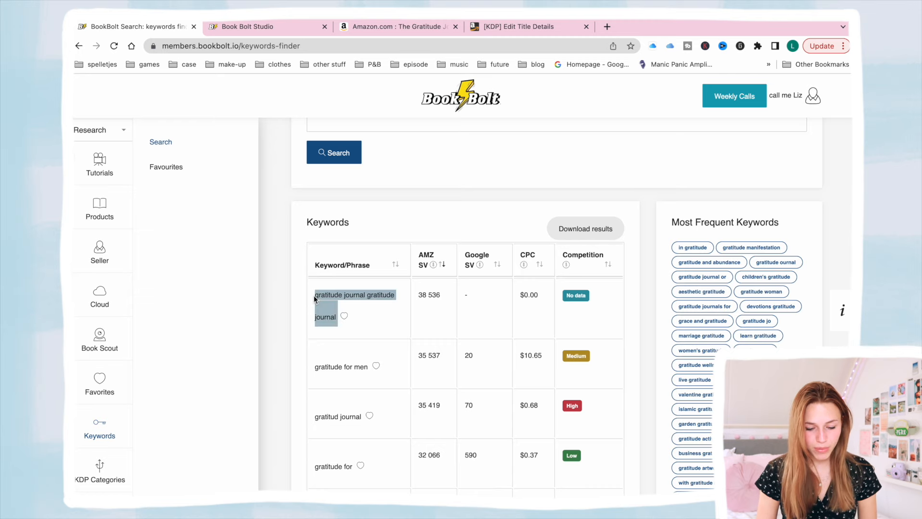
{"action": "left_click", "coordinate": [399, 27]}
{"action": "left_click", "coordinate": [313, 114]}
{"action": "key", "text": "ctrl+v"}
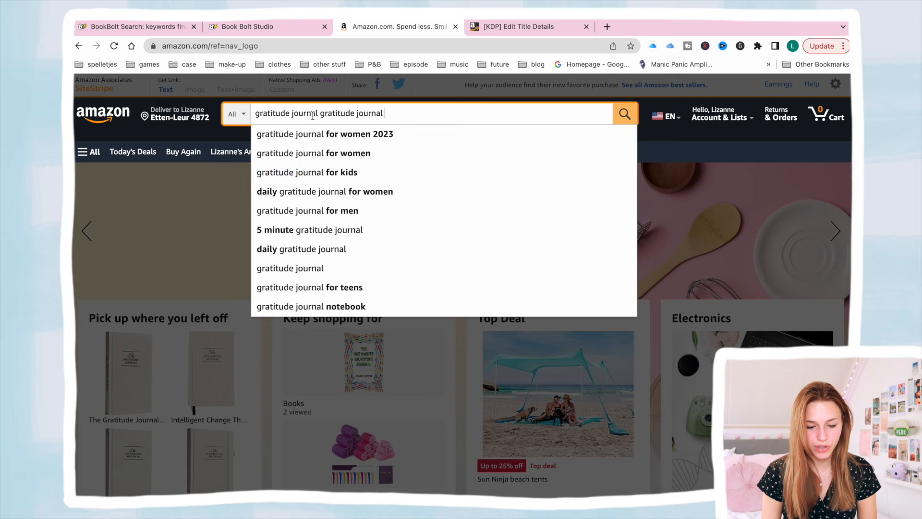
{"action": "key", "text": "Return"}
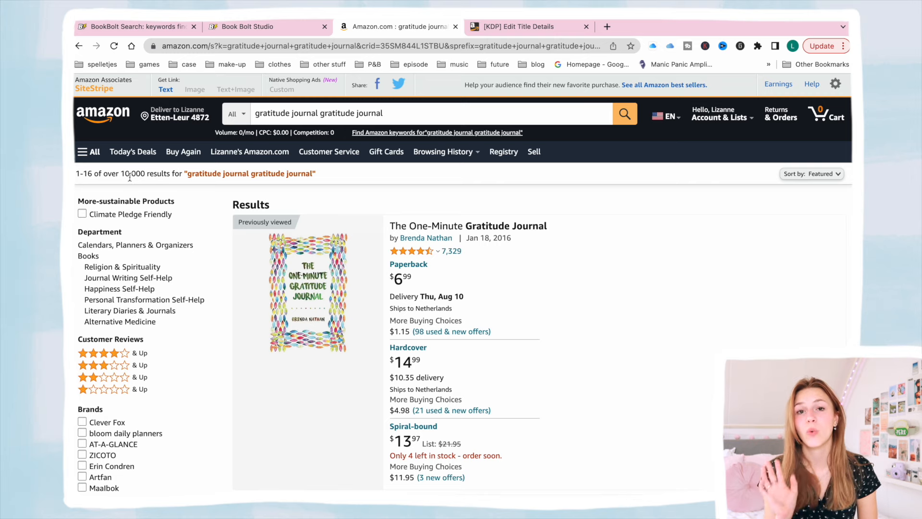
- Find "gratitude for manifestation" among the Book Bolt keywords, check its competition on Amazon, and return to the keyword list
{"action": "left_click", "coordinate": [126, 28]}
{"action": "scroll", "coordinate": [320, 290], "scroll_direction": "down", "scroll_amount": 20}
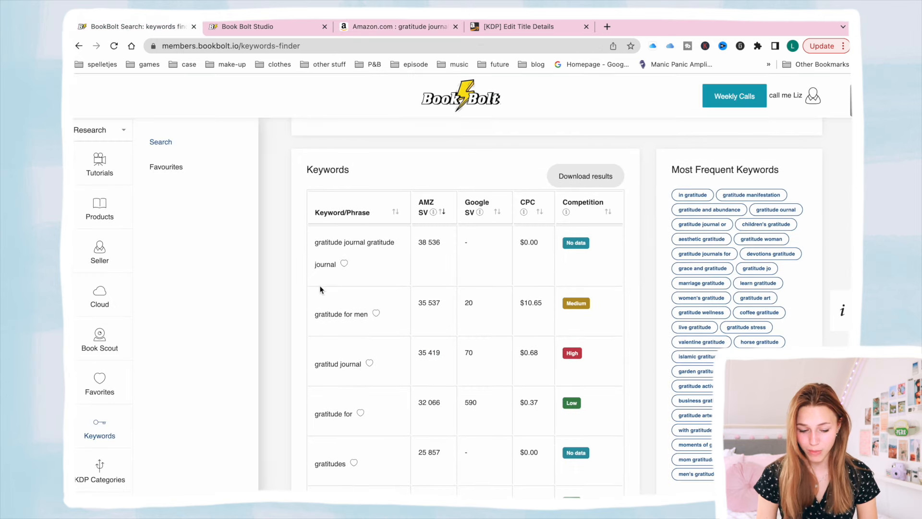
{"action": "left_click_drag", "start_coordinate": [400, 333], "coordinate": [314, 336]}
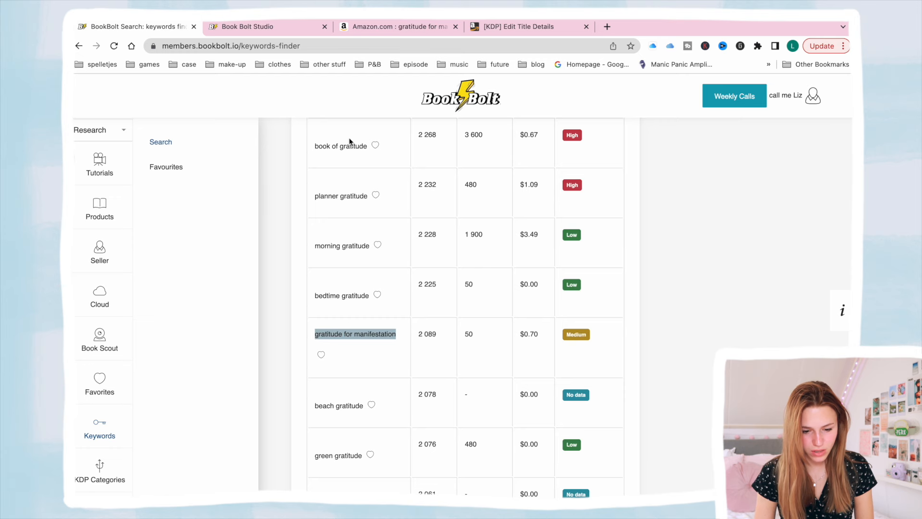
{"action": "left_click", "coordinate": [379, 27]}
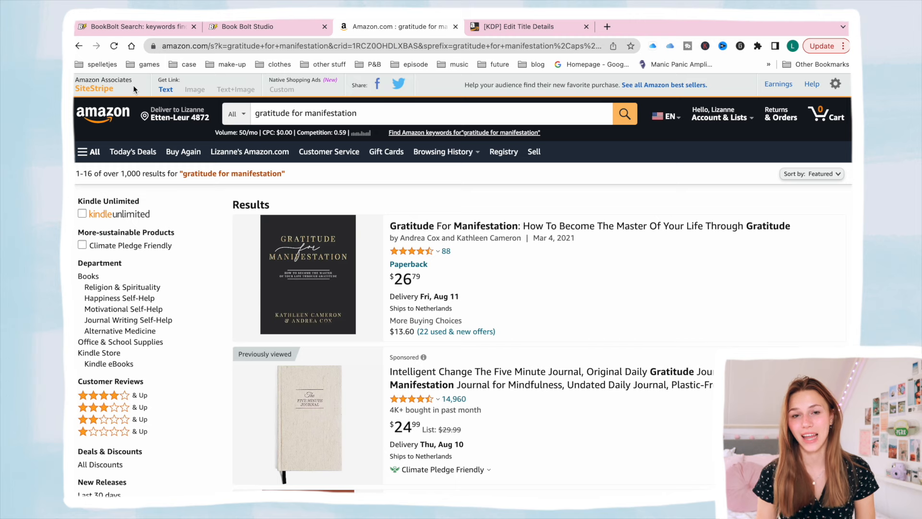
{"action": "left_click", "coordinate": [144, 27]}
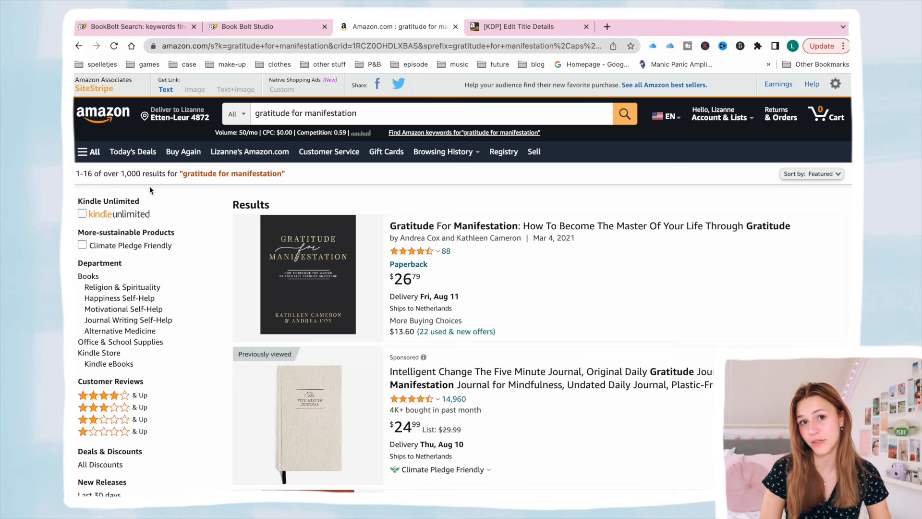
{"action": "left_click", "coordinate": [139, 27]}
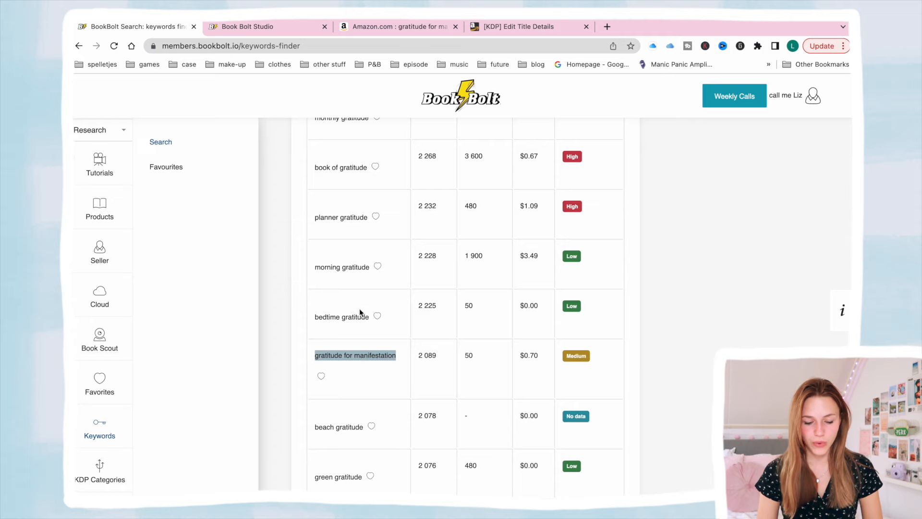
- Preview the Paperback Cover PDF in the gratitude_journal (CMYK) folder to check the title wording, and return to the KDP title details
{"action": "left_click", "coordinate": [518, 28]}
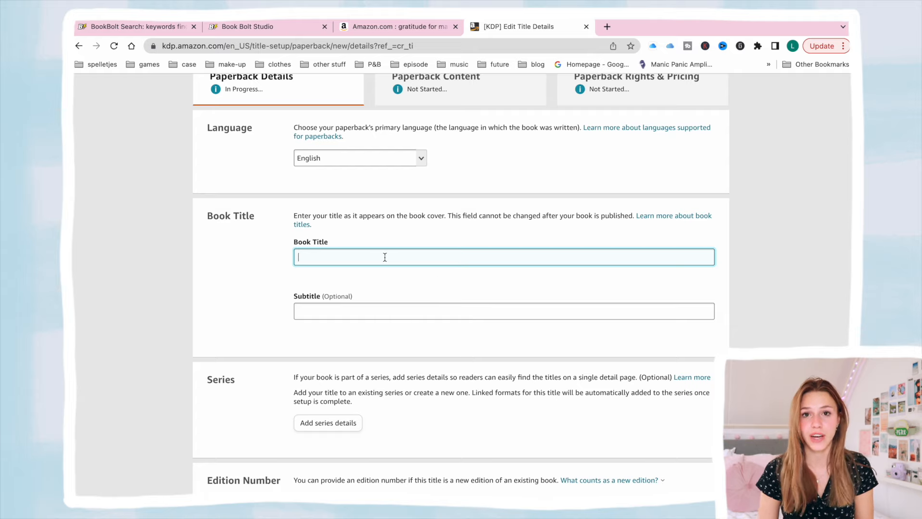
{"action": "key", "text": "ctrl+Left"}
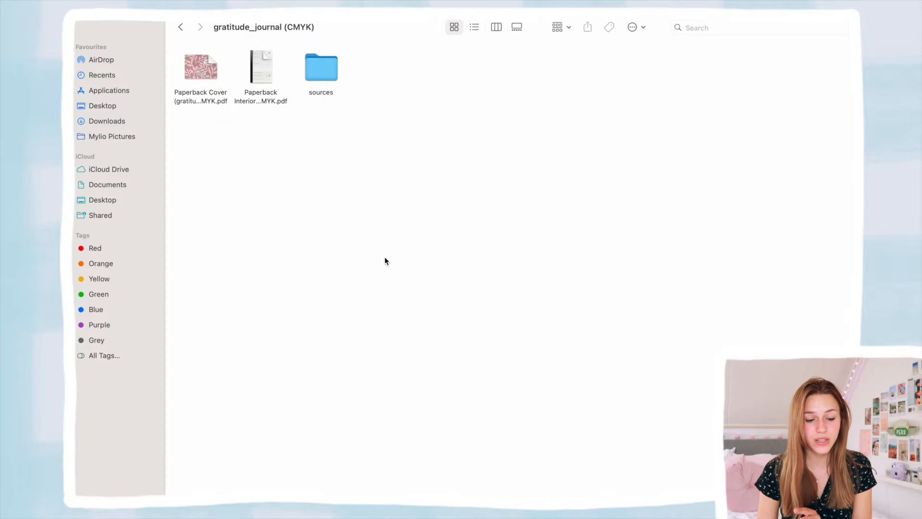
{"action": "left_click", "coordinate": [214, 69]}
{"action": "key", "text": "space"}
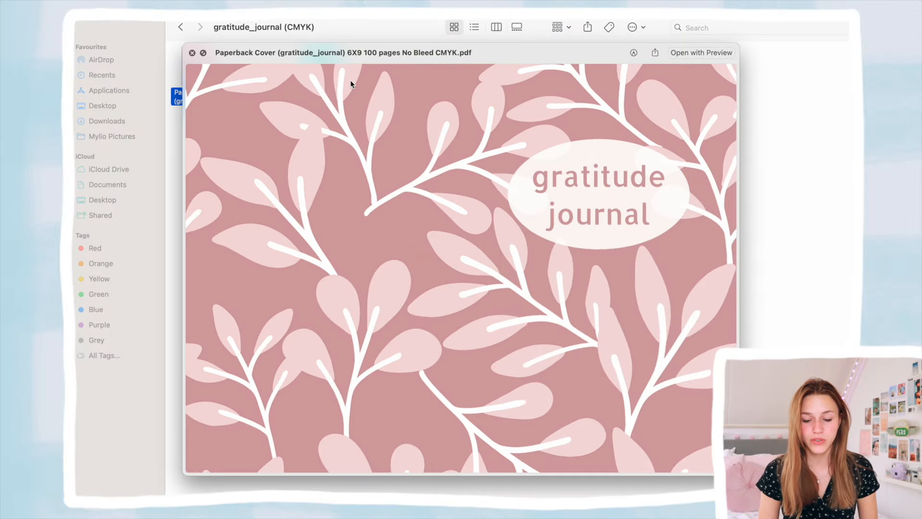
{"action": "key", "text": "space"}
{"action": "key", "text": "ctrl+Right"}
- Enter "Gratitude Journal: Gratitude for manifestation" as the book title in the KDP paperback details
{"action": "left_click", "coordinate": [360, 255]}
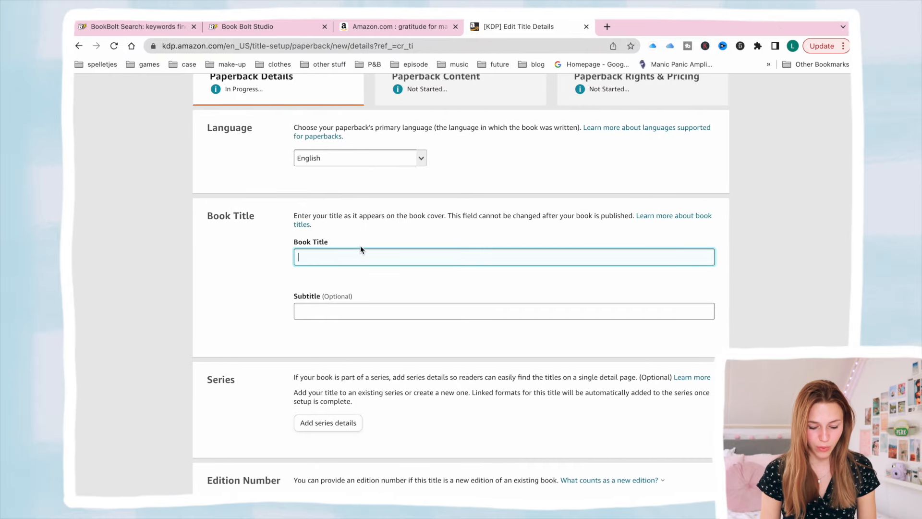
{"action": "type", "text": "Grati"}
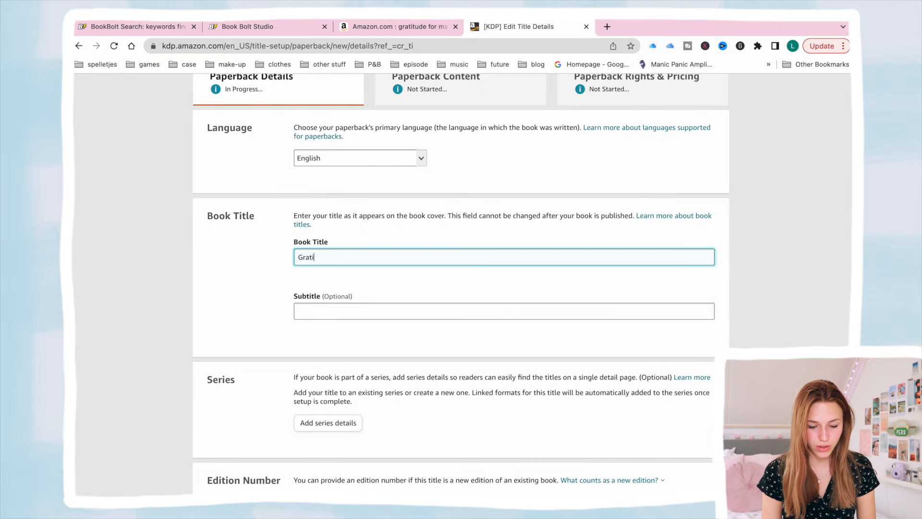
{"action": "type", "text": "tude Journal:"}
{"action": "type", "text": "gratitude for manifestation"}
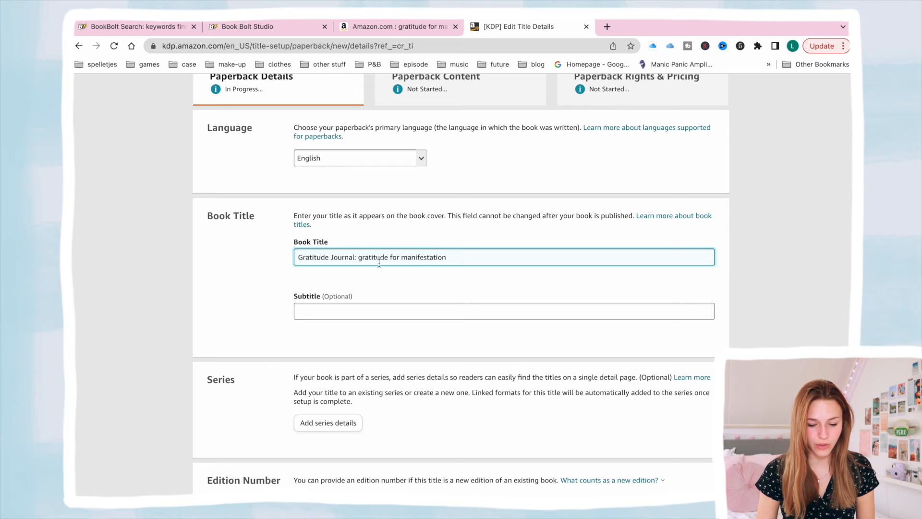
{"action": "left_click", "coordinate": [361, 257]}
{"action": "key", "text": "BackSpace"}
{"action": "type", "text": "G"}
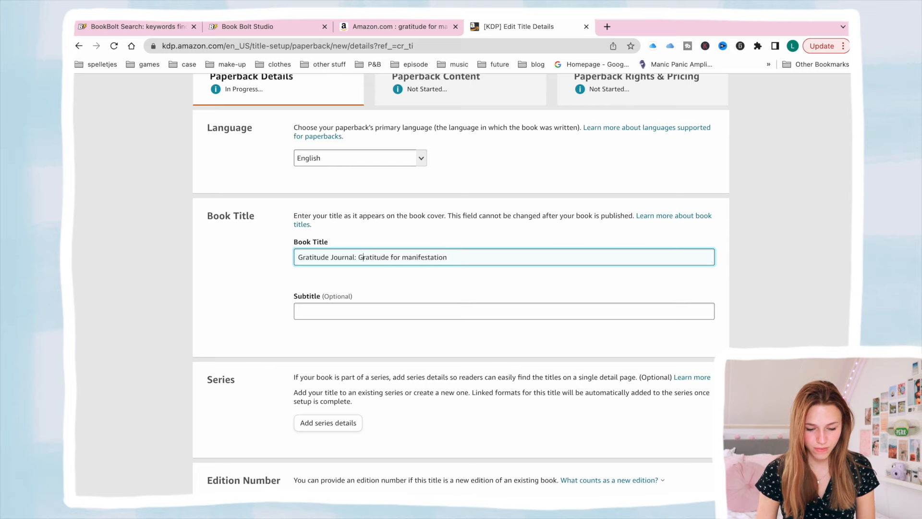
- Consult the keyword list, and set the title to "Gratitude Journal" and the subtitle to "Gratitude For Manifestation | Daily Gratitude Book"
{"action": "scroll", "coordinate": [297, 314], "scroll_direction": "up", "scroll_amount": 1}
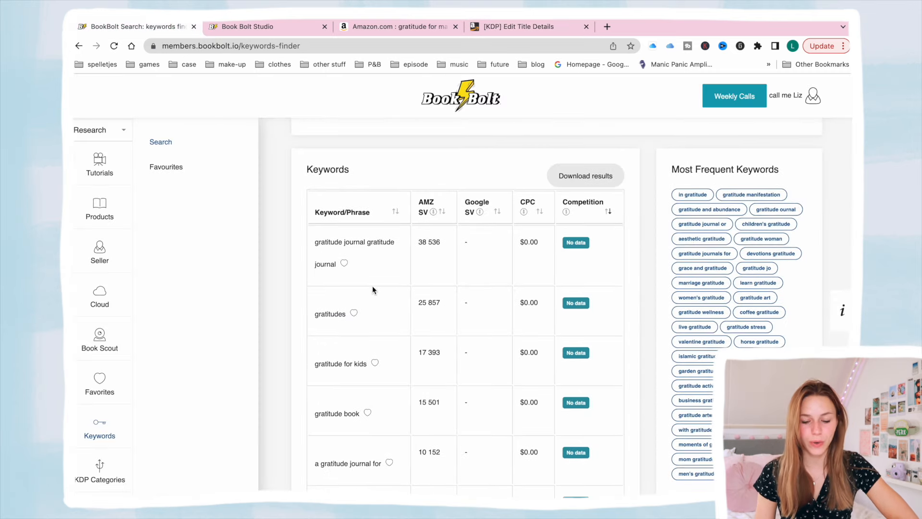
{"action": "scroll", "coordinate": [379, 331], "scroll_direction": "down", "scroll_amount": 1}
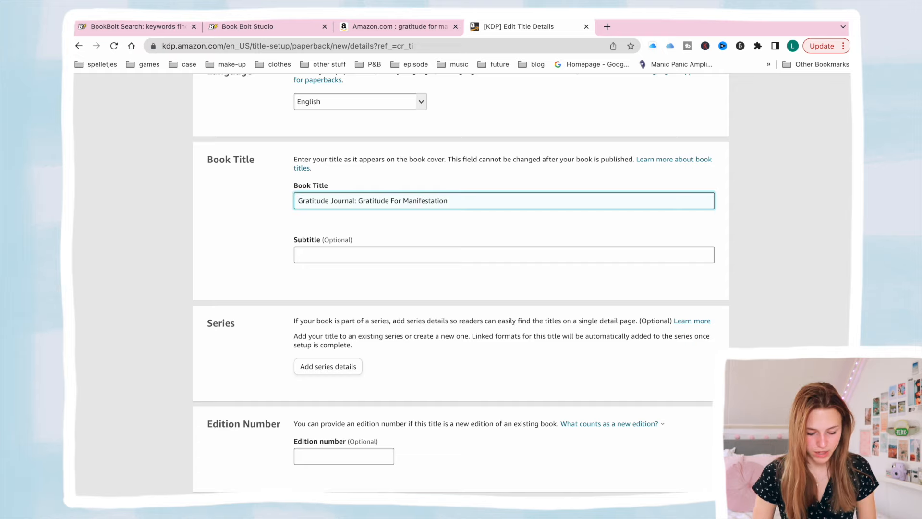
{"action": "type", "text": "| Daily Gra"}
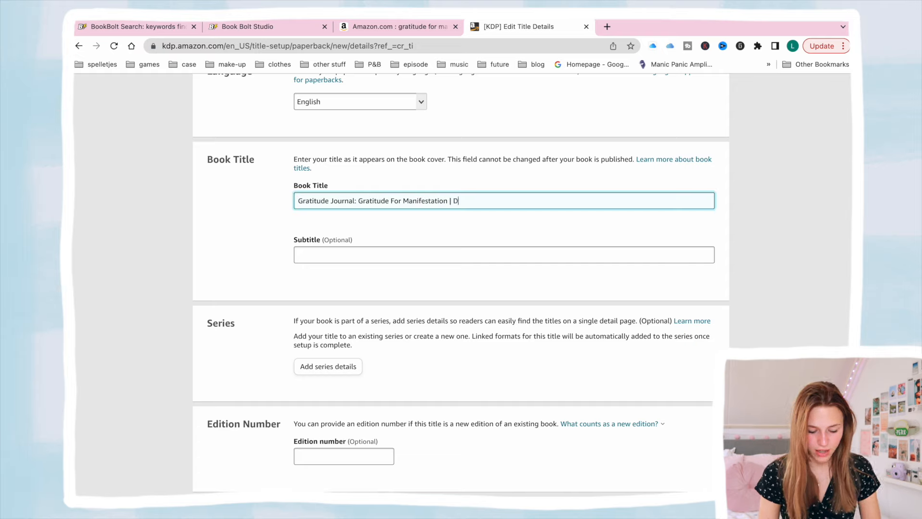
{"action": "type", "text": "titude For Manifestation | Daily Gratitude Book"}
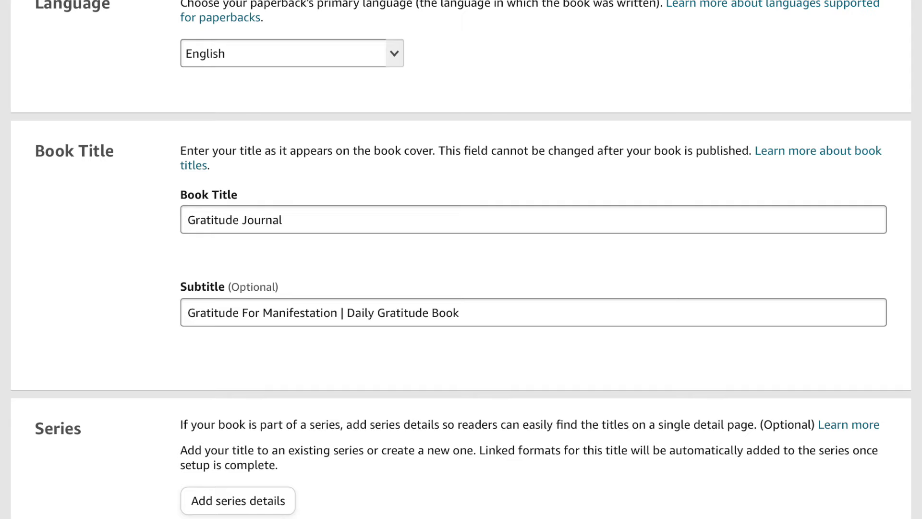
- Go to the author details and check the pen name used for the Notes composition notebook on the KDP bookshelf
{"action": "scroll", "coordinate": [461, 288], "scroll_direction": "down", "scroll_amount": 5}
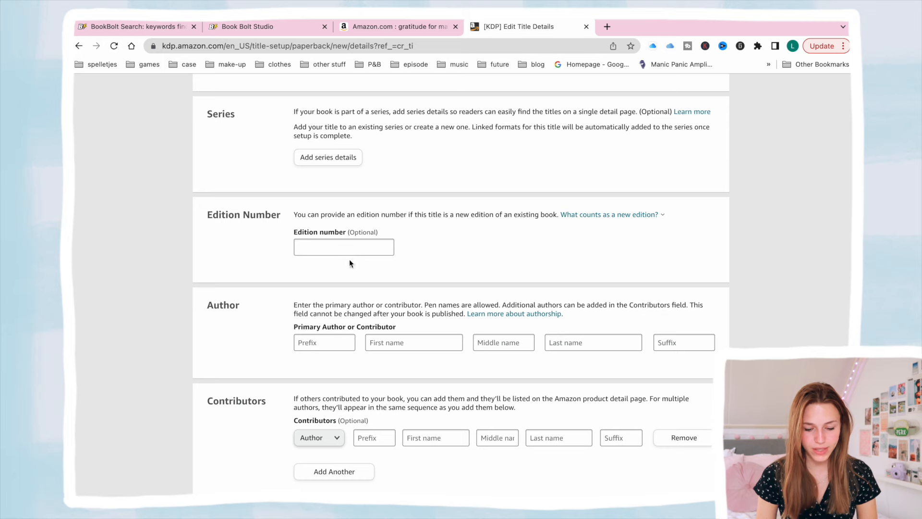
{"action": "left_click", "coordinate": [408, 275]}
{"action": "left_click", "coordinate": [417, 264]}
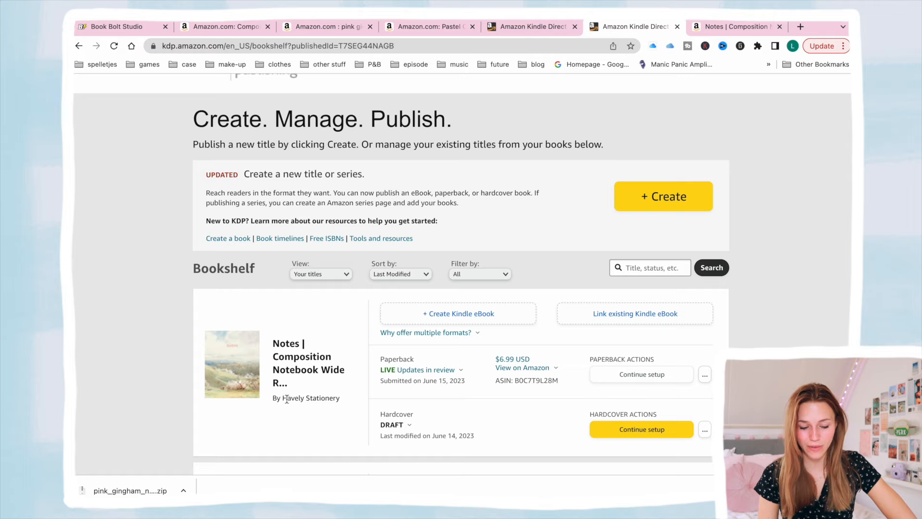
{"action": "double_click", "coordinate": [324, 397]}
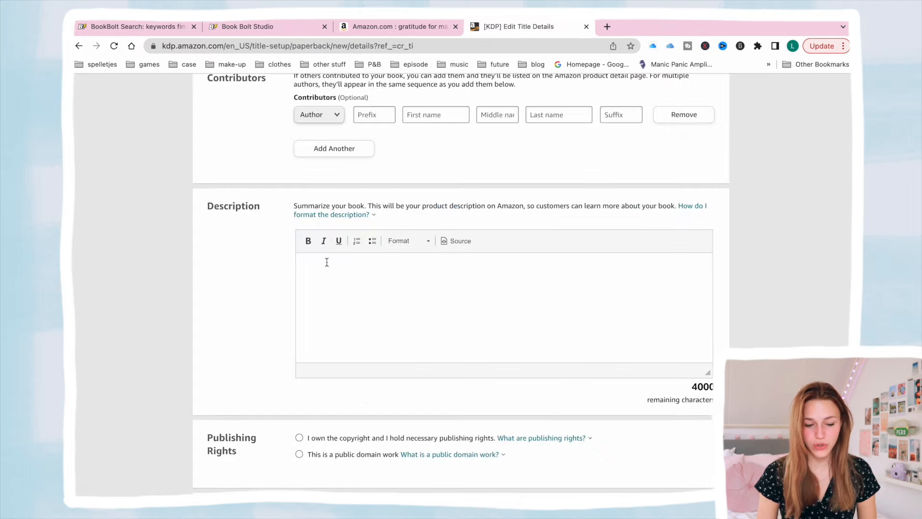
- Write a description headed "Improve your life with the gratitude journal!" in bold and ending with "You deserve happiness!" in italics, using the researched keywords
{"action": "left_click", "coordinate": [327, 263]}
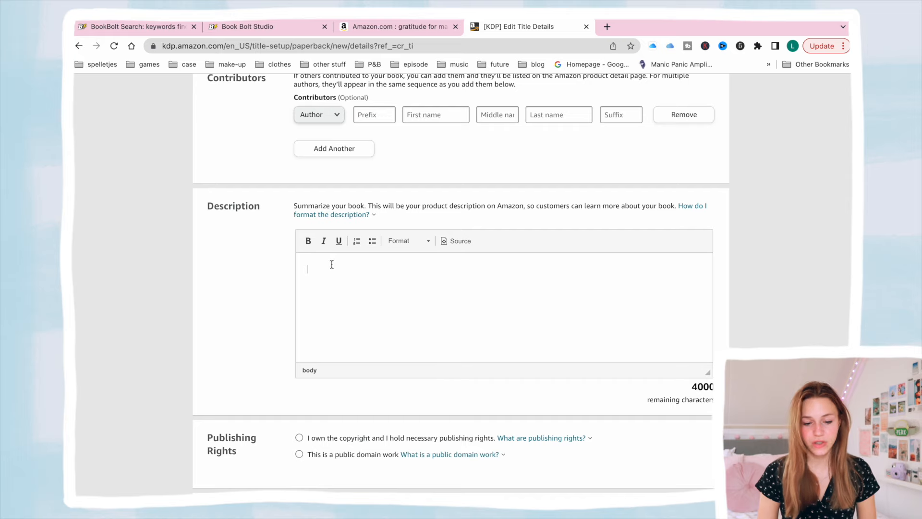
{"action": "left_click", "coordinate": [255, 29]}
{"action": "left_click", "coordinate": [154, 28]}
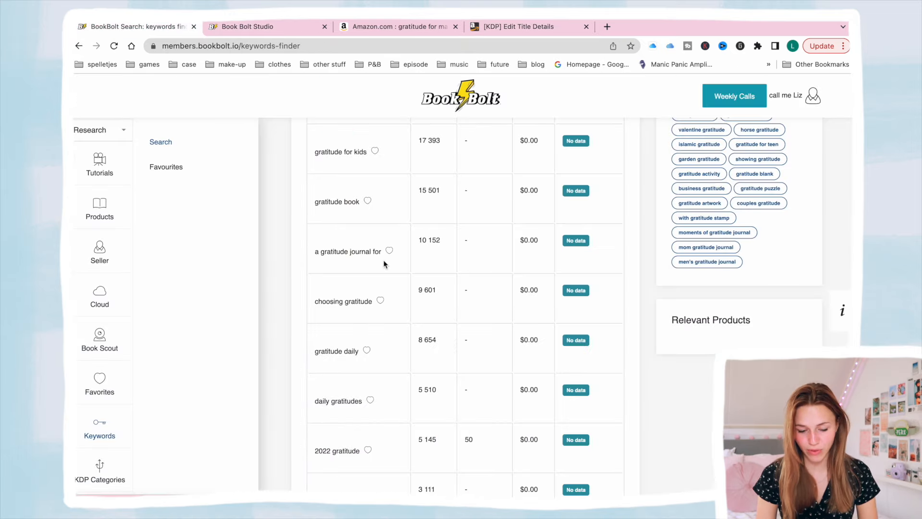
{"action": "scroll", "coordinate": [384, 261], "scroll_direction": "up", "scroll_amount": 5}
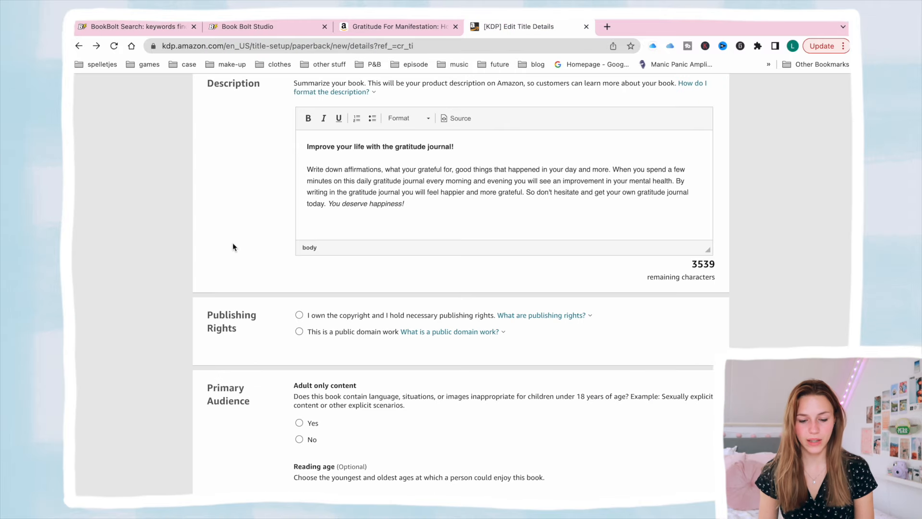
- Declare that you own the copyright and hold the publishing rights, and answer No for adult-only content
{"action": "scroll", "coordinate": [233, 247], "scroll_direction": "down", "scroll_amount": 3}
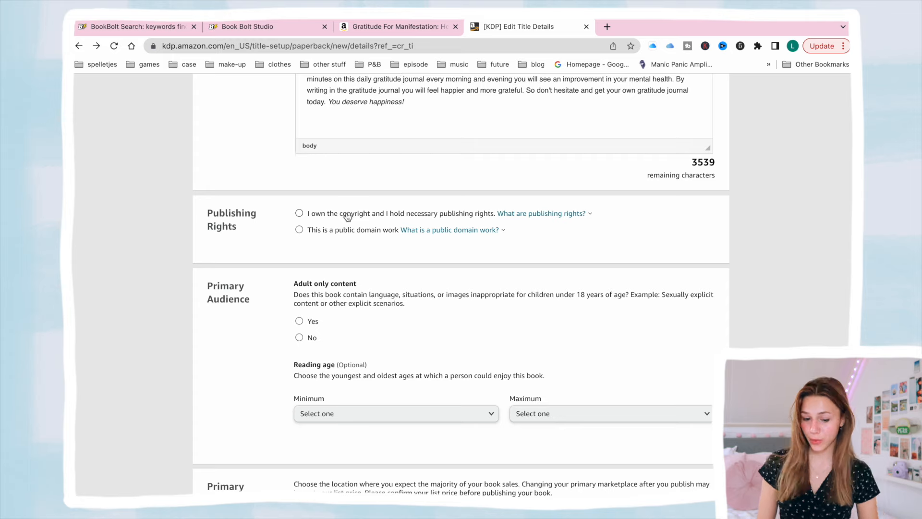
{"action": "left_click", "coordinate": [347, 217]}
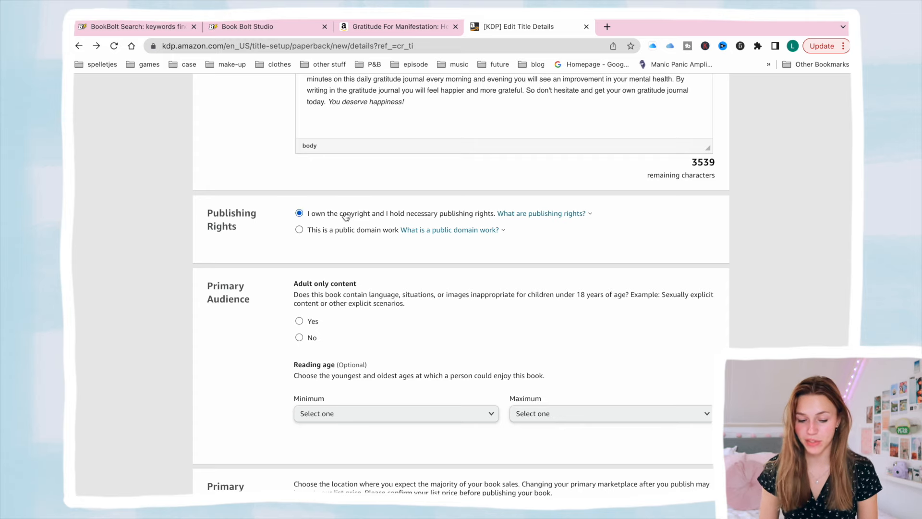
{"action": "scroll", "coordinate": [342, 267], "scroll_direction": "down", "scroll_amount": 2}
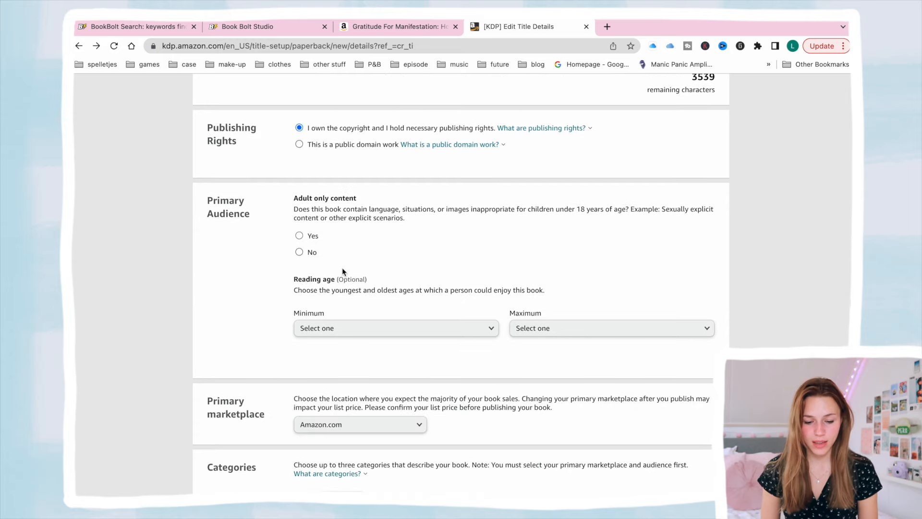
{"action": "left_click", "coordinate": [314, 254]}
- Examine the available primary marketplaces and keep Amazon.com
{"action": "scroll", "coordinate": [317, 253], "scroll_direction": "down", "scroll_amount": 4}
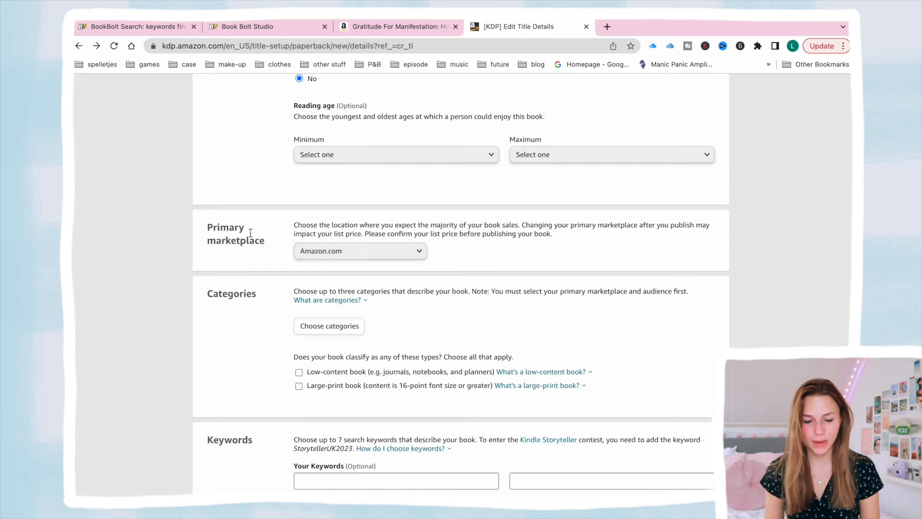
{"action": "left_click", "coordinate": [365, 255]}
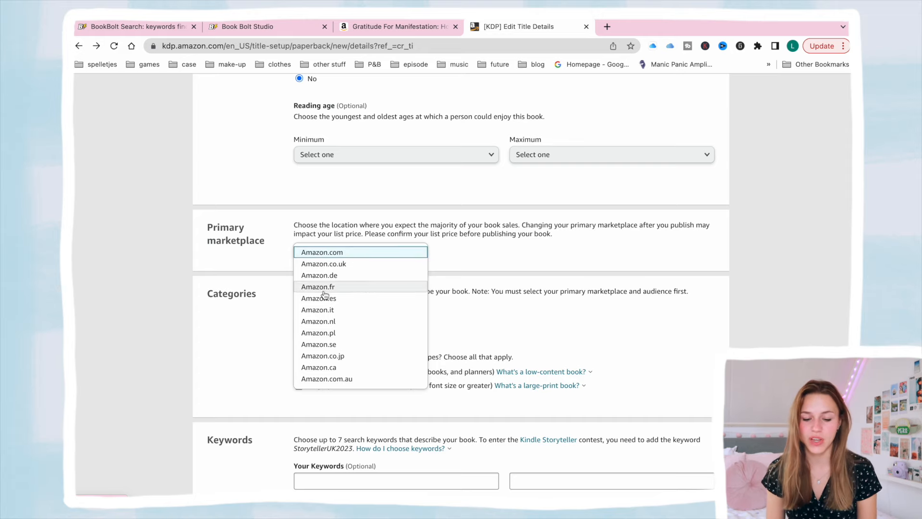
{"action": "left_click", "coordinate": [233, 270]}
{"action": "scroll", "coordinate": [130, 311], "scroll_direction": "down", "scroll_amount": 2}
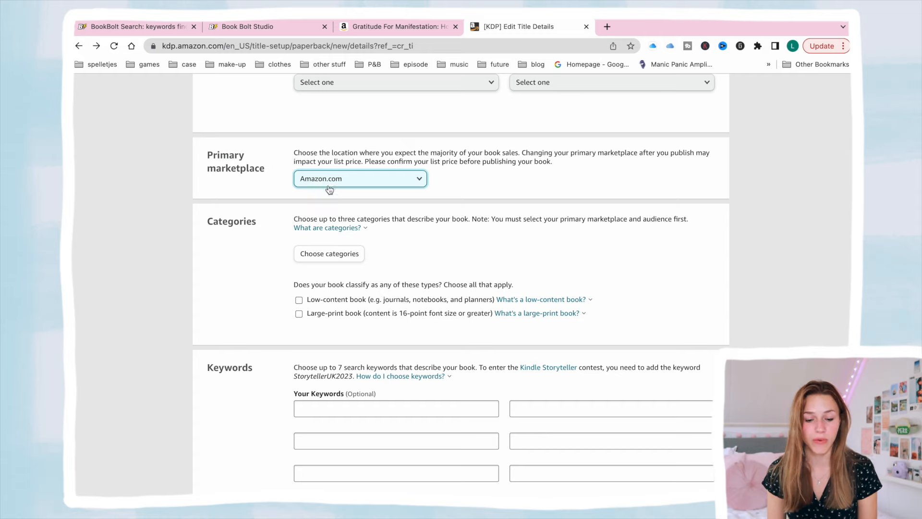
- Choose and save the Self-Help categories Spiritual, Journal Writing and Happiness for the book
{"action": "scroll", "coordinate": [237, 274], "scroll_direction": "down", "scroll_amount": 2}
{"action": "left_click", "coordinate": [341, 196]}
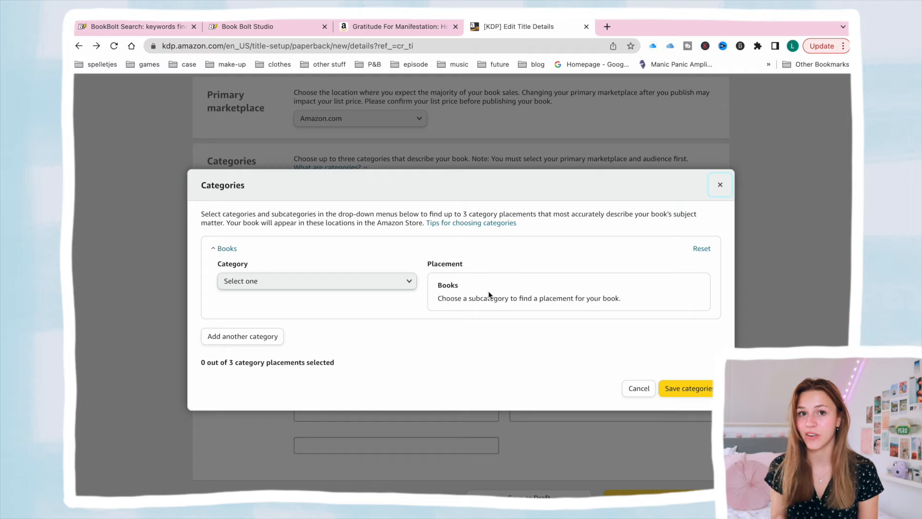
{"action": "left_click", "coordinate": [379, 282]}
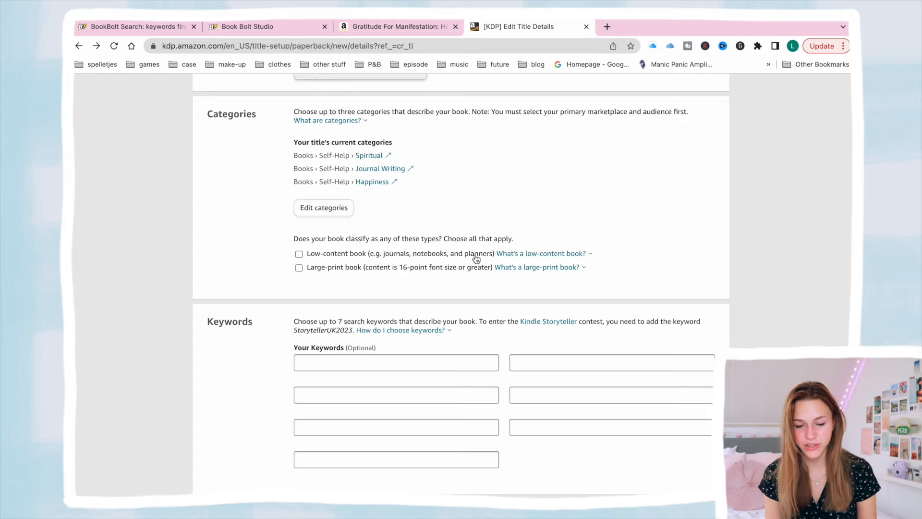
- Mark the book low-content and save keywords gratitude journal, gratitude book, gratitude daily, daily gratitudes, blank gratitude, gratitude and affirmation, gratitude affirmations
{"action": "left_click", "coordinate": [315, 257]}
{"action": "scroll", "coordinate": [303, 265], "scroll_direction": "down", "scroll_amount": 2}
{"action": "left_click", "coordinate": [346, 305]}
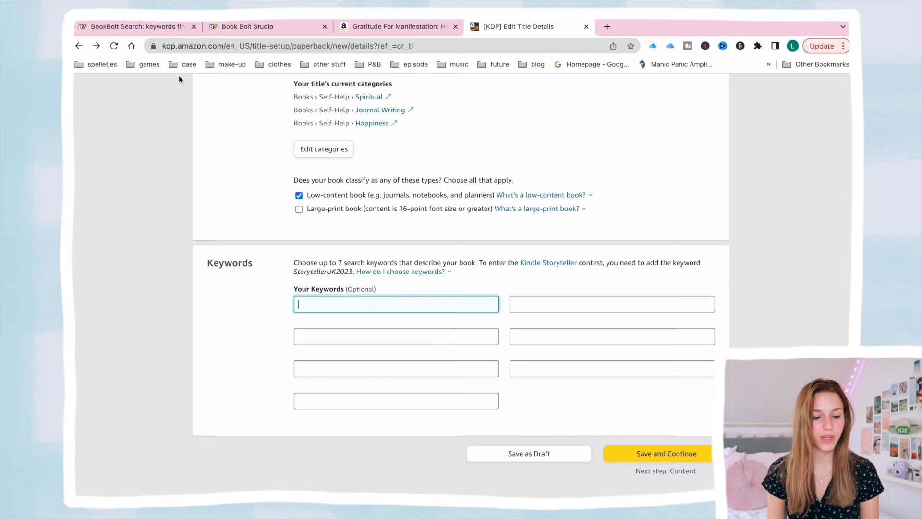
{"action": "left_click", "coordinate": [117, 20]}
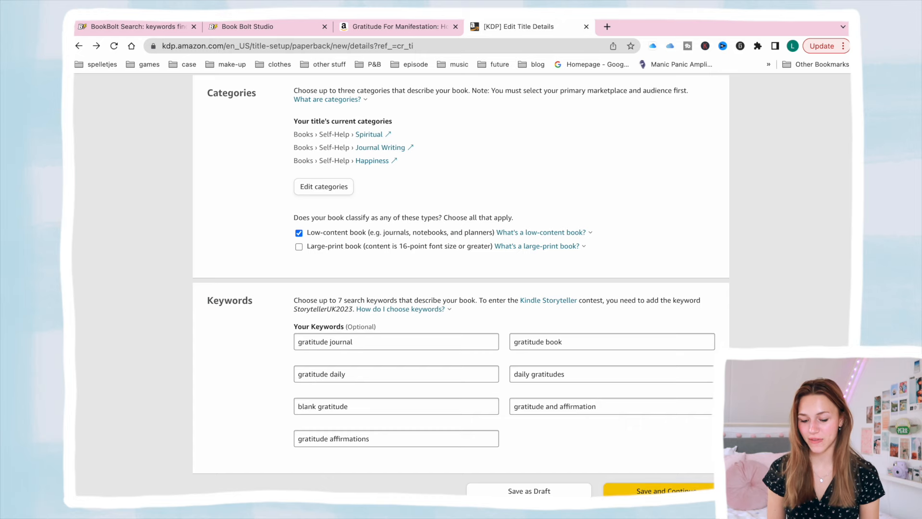
{"action": "left_click", "coordinate": [658, 491]}
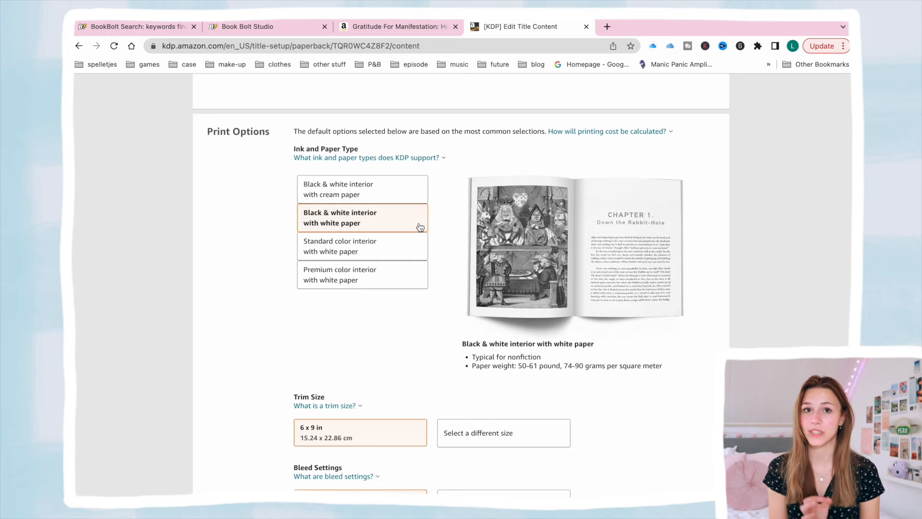
- Review the ink, paper, trim size and bleed options, try the Glossy cover finish and return to Matte
{"action": "scroll", "coordinate": [405, 235], "scroll_direction": "down", "scroll_amount": 1}
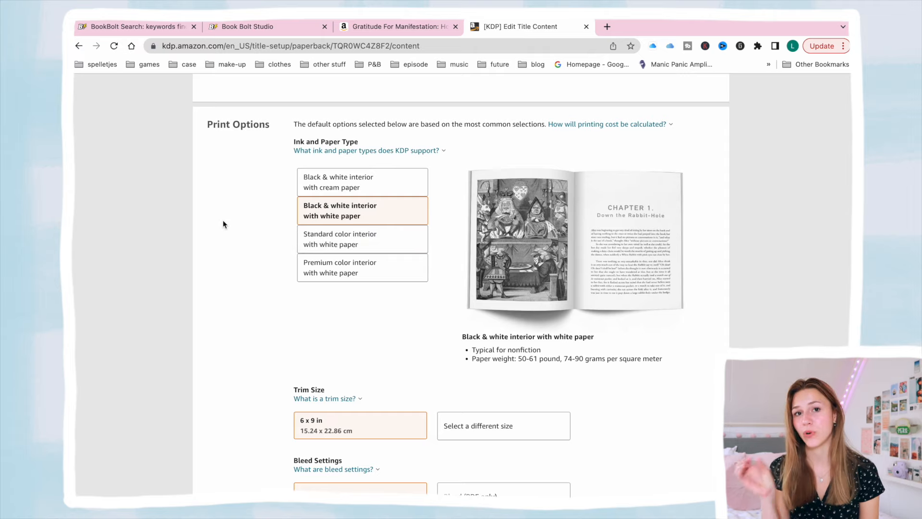
{"action": "scroll", "coordinate": [223, 222], "scroll_direction": "down", "scroll_amount": 3}
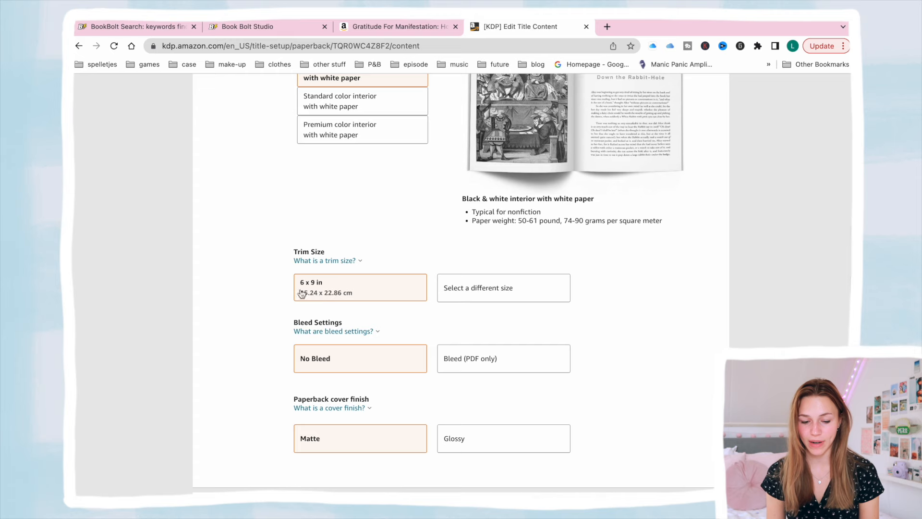
{"action": "scroll", "coordinate": [381, 303], "scroll_direction": "down", "scroll_amount": 1}
{"action": "scroll", "coordinate": [380, 279], "scroll_direction": "down", "scroll_amount": 2}
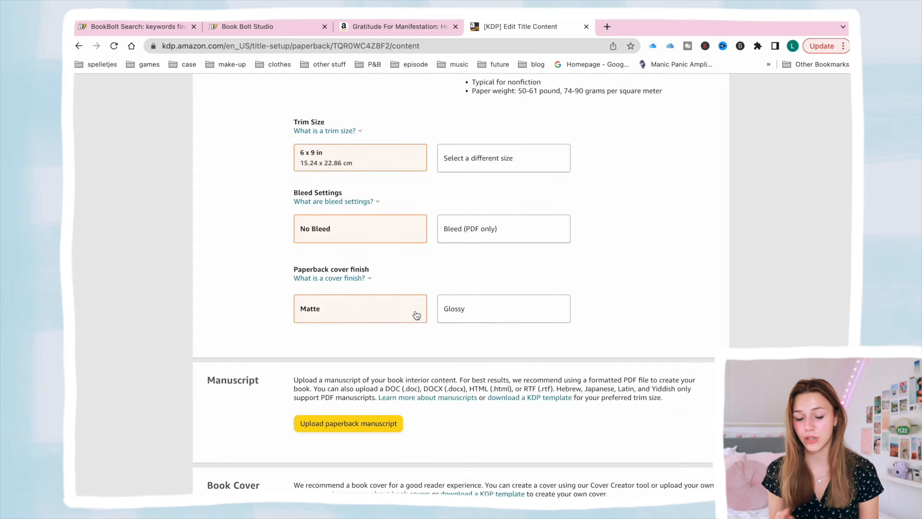
{"action": "left_click", "coordinate": [473, 314]}
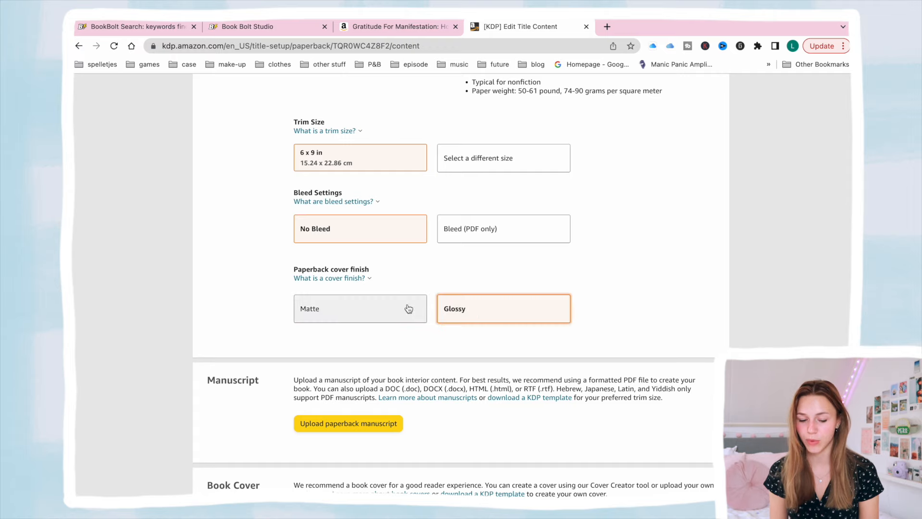
{"action": "left_click", "coordinate": [332, 279]}
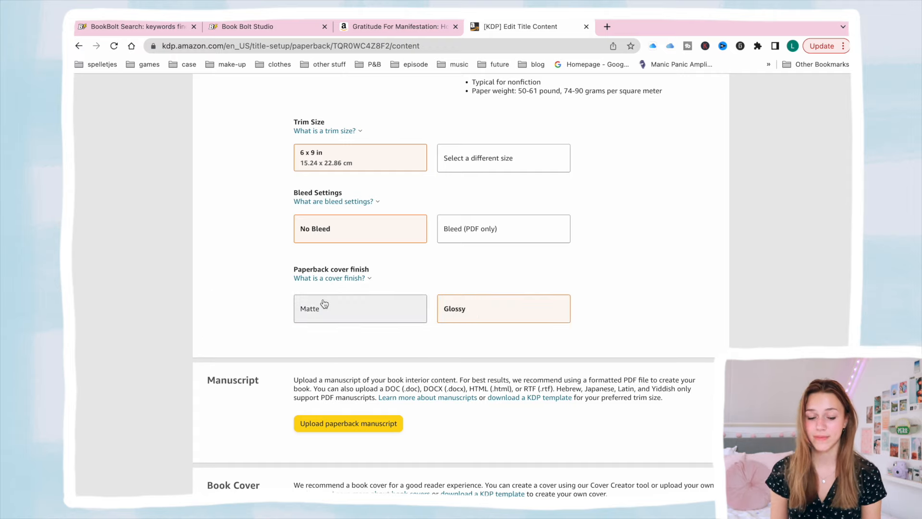
{"action": "left_click", "coordinate": [323, 303]}
- Upload the gratitude_journal paperback interior PDF (6X9, 100 pages, No Bleed, CMYK) as the manuscript
{"action": "scroll", "coordinate": [323, 303], "scroll_direction": "down", "scroll_amount": 5}
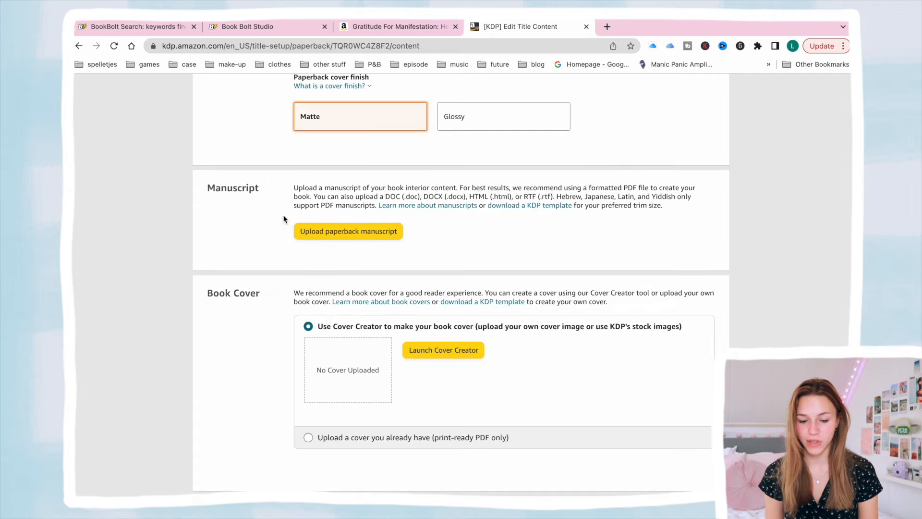
{"action": "left_click", "coordinate": [363, 234]}
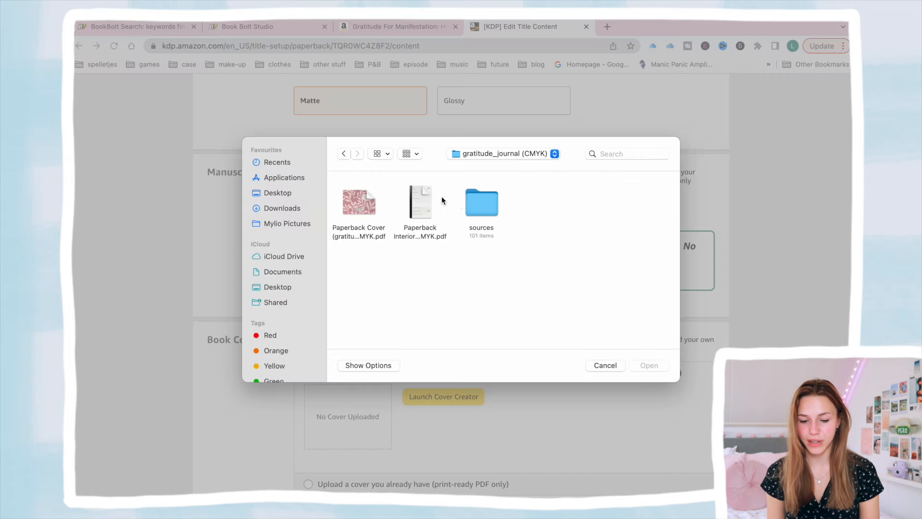
{"action": "left_click", "coordinate": [428, 201]}
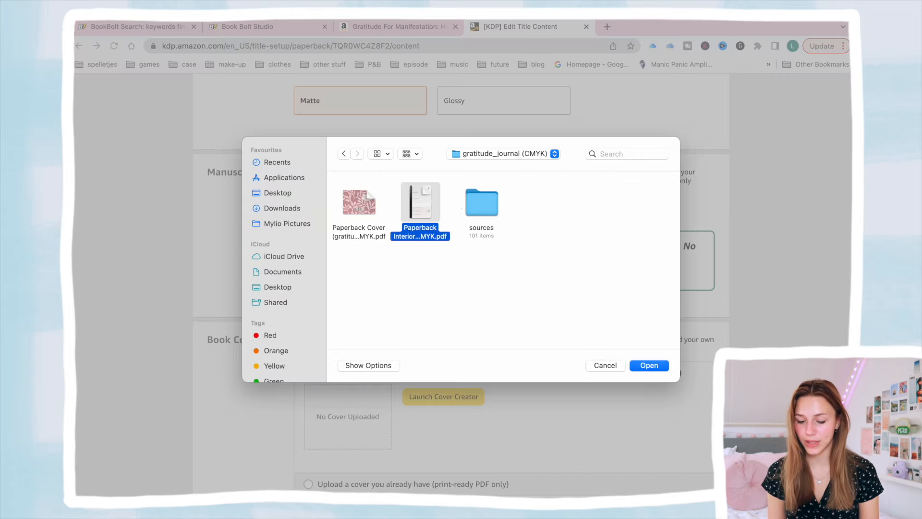
{"action": "key", "text": "Return"}
{"action": "scroll", "coordinate": [546, 302], "scroll_direction": "down", "scroll_amount": 2}
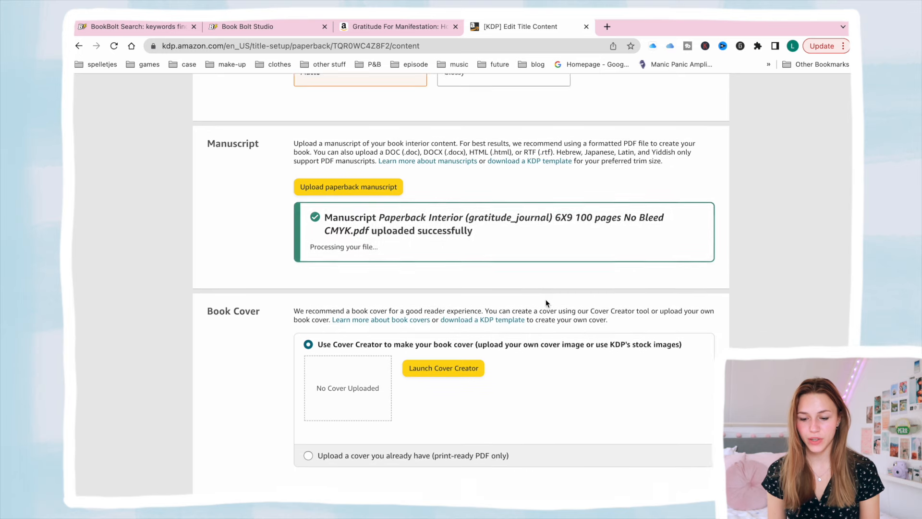
- Choose to upload an existing print-ready cover and upload the gratitude_journal paperback cover PDF
{"action": "scroll", "coordinate": [543, 295], "scroll_direction": "down", "scroll_amount": 2}
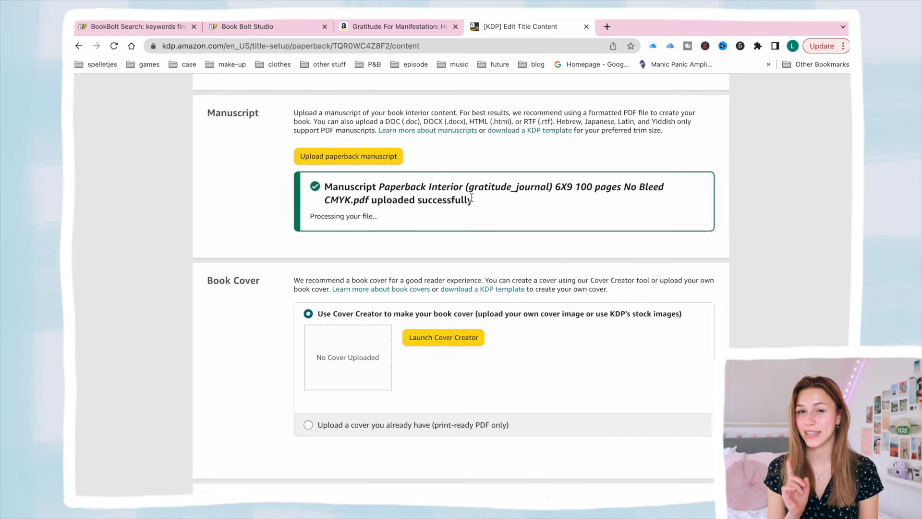
{"action": "scroll", "coordinate": [471, 198], "scroll_direction": "down", "scroll_amount": 4}
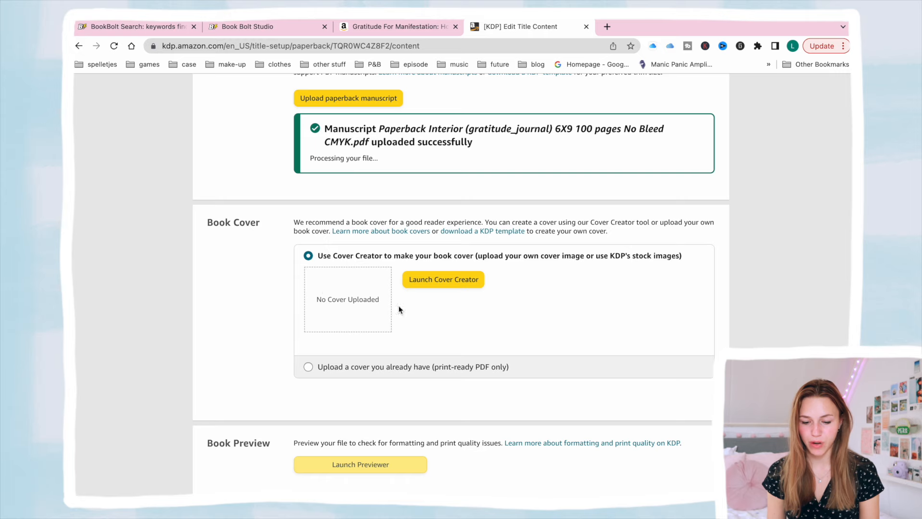
{"action": "scroll", "coordinate": [373, 321], "scroll_direction": "down", "scroll_amount": 1}
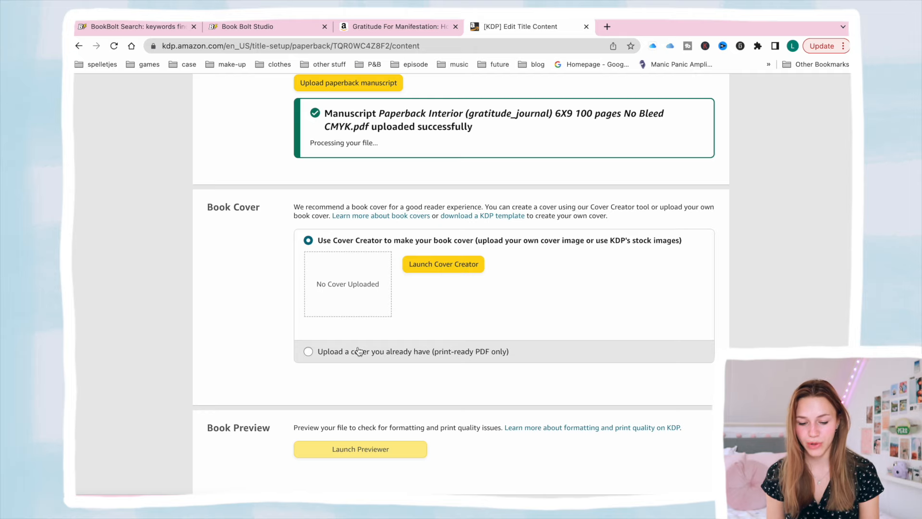
{"action": "left_click", "coordinate": [398, 352]}
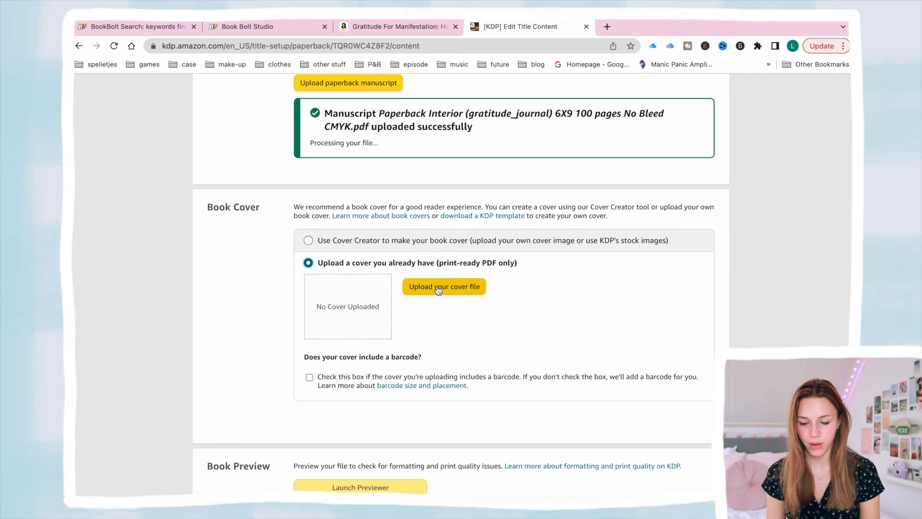
{"action": "left_click", "coordinate": [437, 286]}
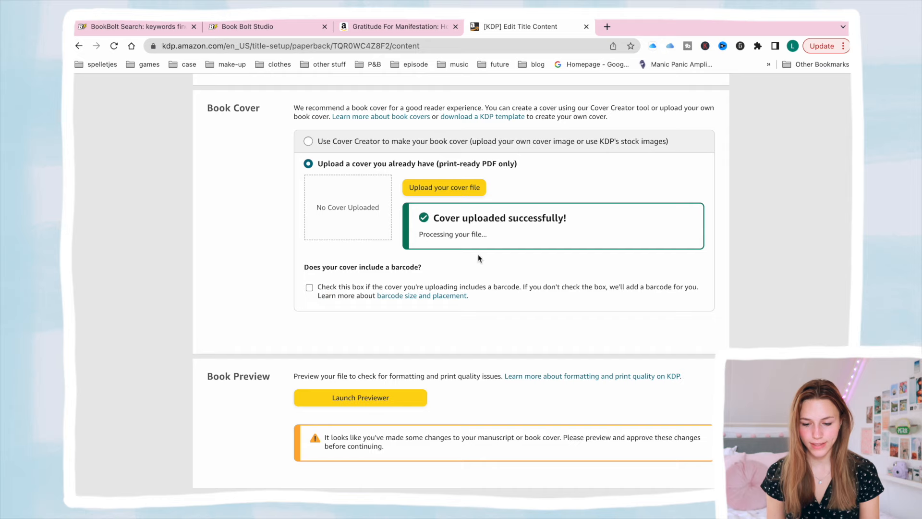
- Check the book's spreads in the print previewer, then approve the proof and continue to pricing
{"action": "scroll", "coordinate": [541, 214], "scroll_direction": "down", "scroll_amount": 2}
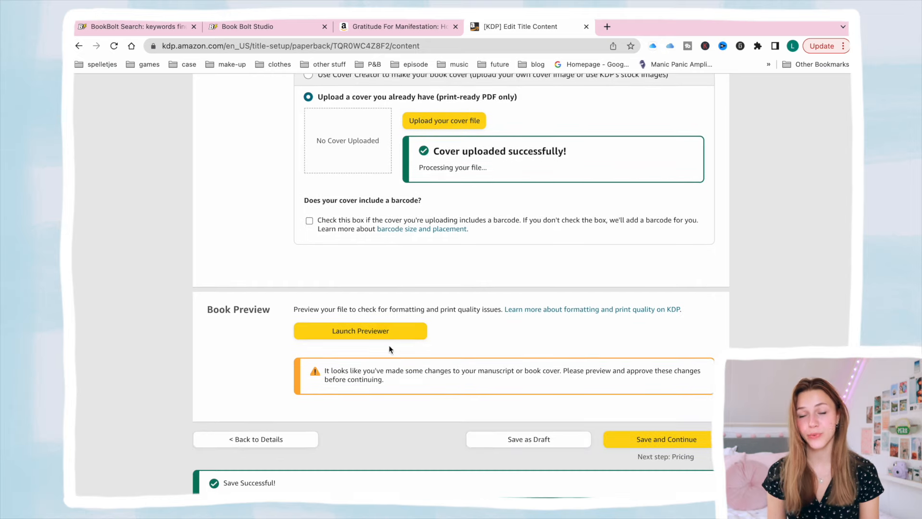
{"action": "left_click", "coordinate": [371, 333]}
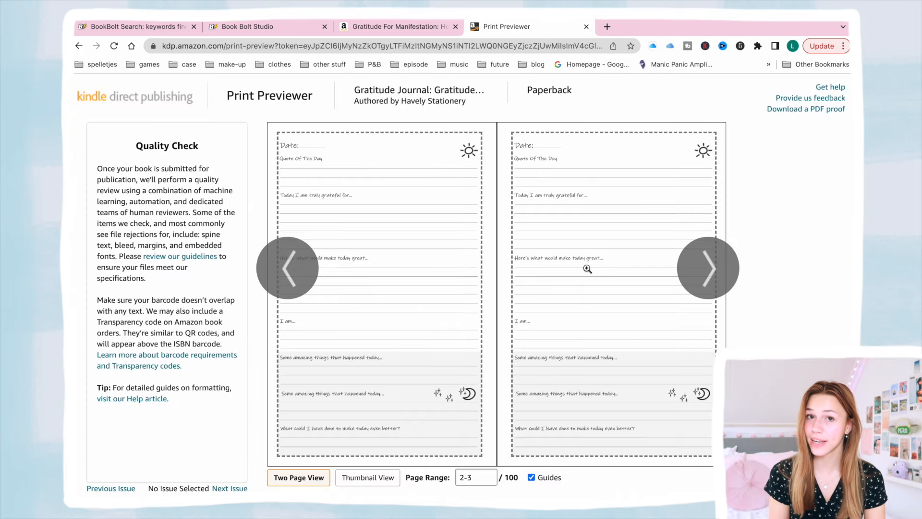
{"action": "left_click", "coordinate": [709, 268]}
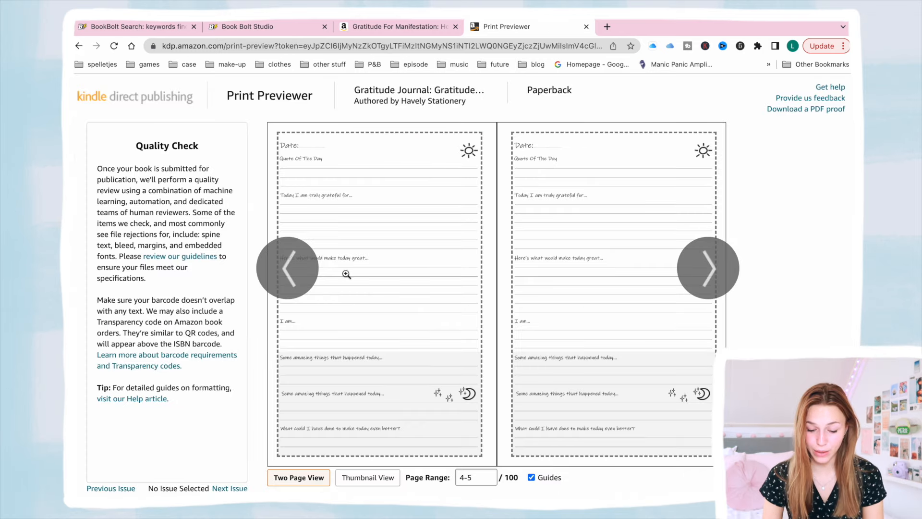
{"action": "left_click", "coordinate": [289, 271]}
{"action": "left_click", "coordinate": [289, 271]}
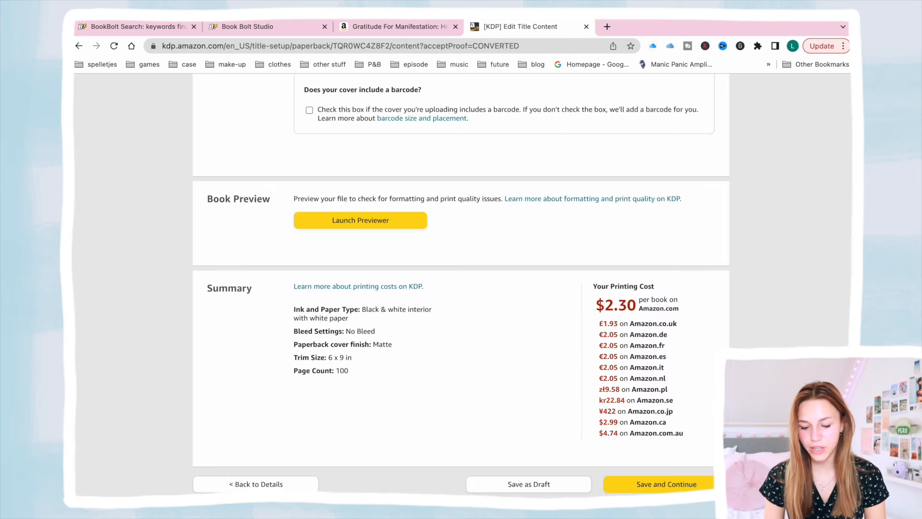
{"action": "scroll", "coordinate": [644, 307], "scroll_direction": "down", "scroll_amount": 1}
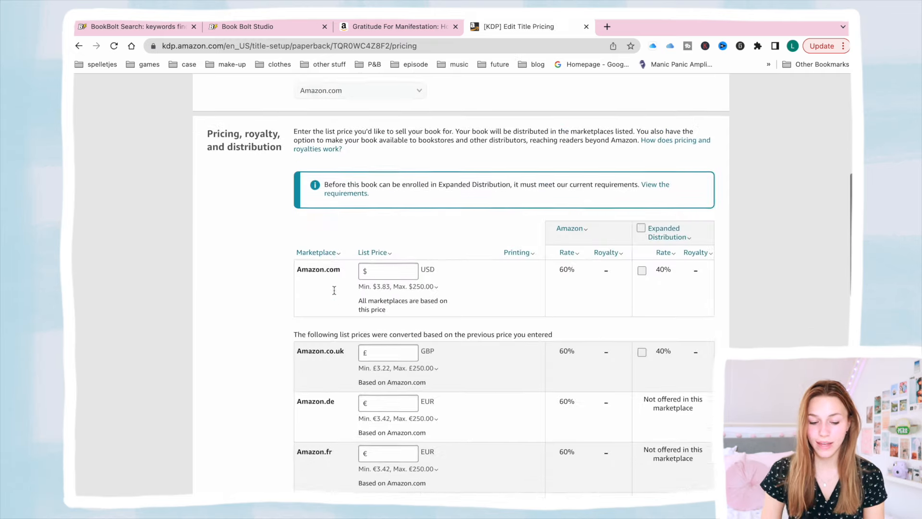
- Read the explanation of printing costs in the pricing and royalty table
{"action": "scroll", "coordinate": [333, 290], "scroll_direction": "down", "scroll_amount": 1}
{"action": "left_click", "coordinate": [399, 253]}
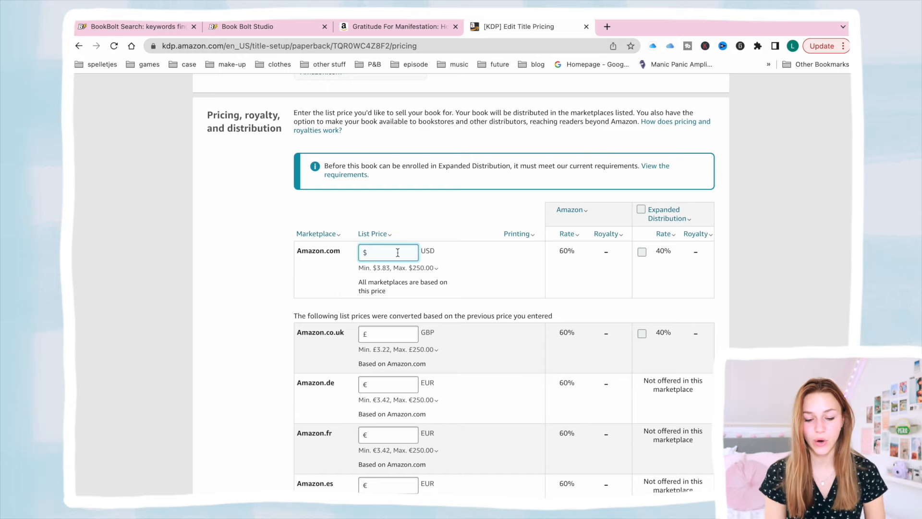
{"action": "left_click", "coordinate": [535, 236]}
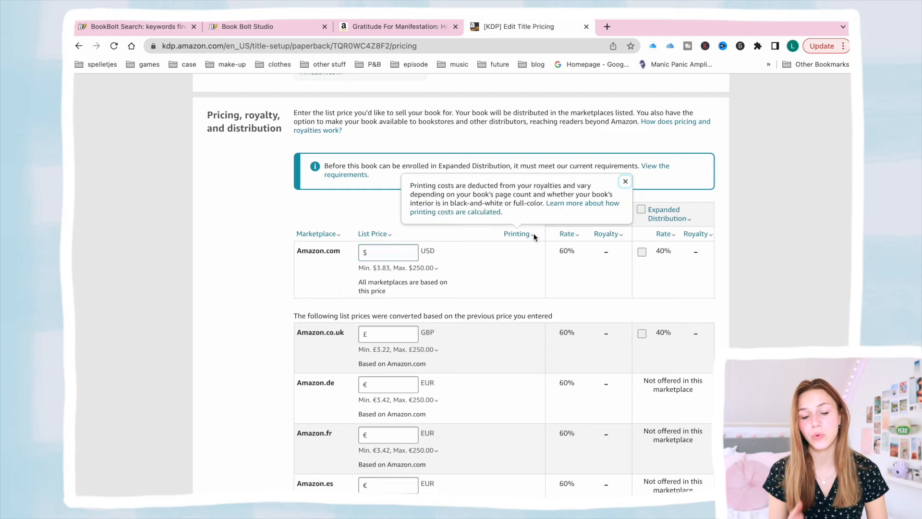
{"action": "left_click", "coordinate": [336, 213]}
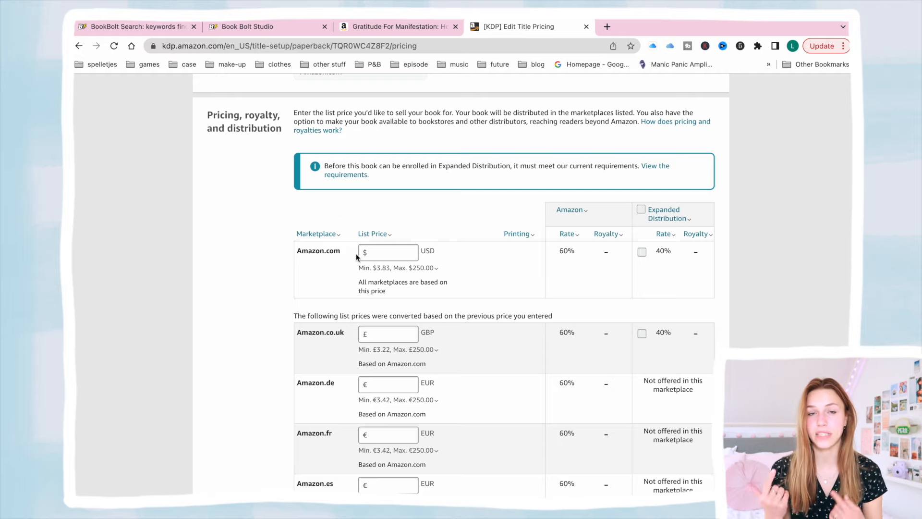
{"action": "left_click", "coordinate": [391, 250]}
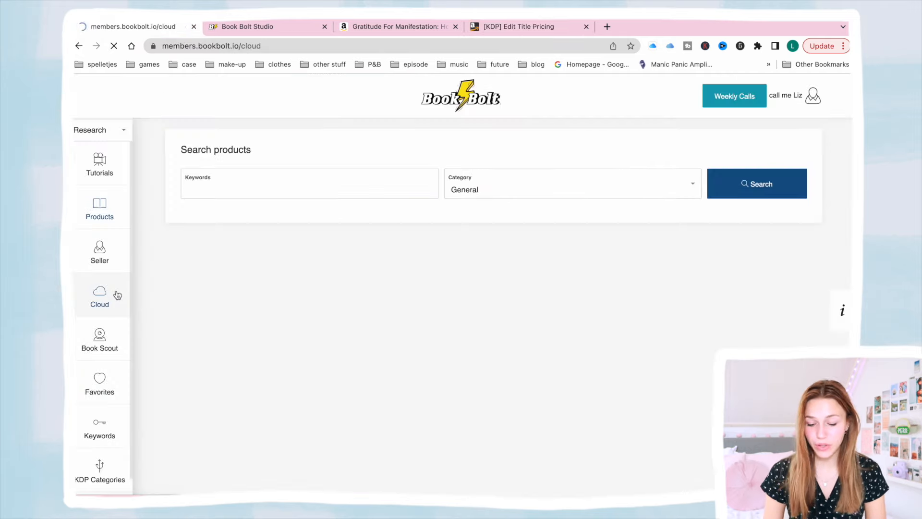
- In Book Bolt Cloud, search the Top 100 bestsellers in the Journal category for "gratitude" and compare the competing journals' prices
{"action": "left_click", "coordinate": [117, 294]}
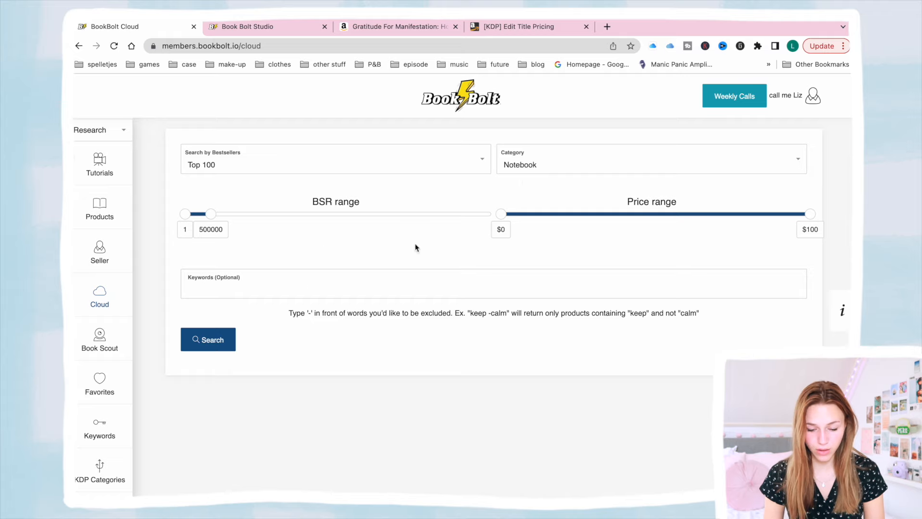
{"action": "left_click", "coordinate": [525, 175]}
{"action": "left_click", "coordinate": [548, 227]}
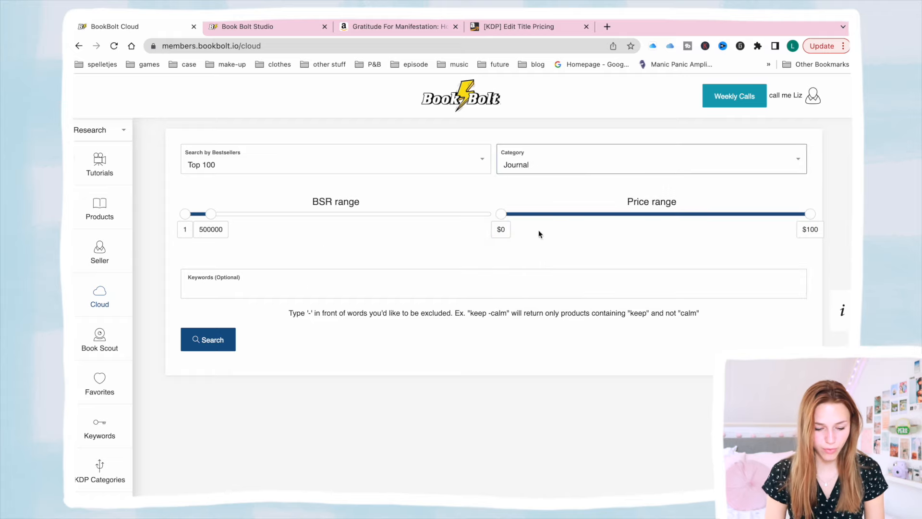
{"action": "left_click", "coordinate": [443, 282]}
{"action": "type", "text": "gratitude"}
{"action": "key", "text": "Return"}
{"action": "scroll", "coordinate": [173, 414], "scroll_direction": "down", "scroll_amount": 4}
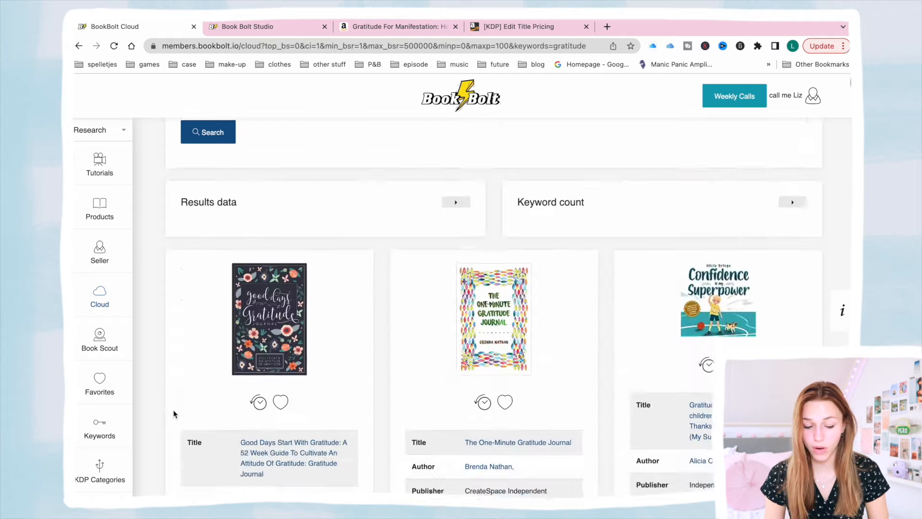
{"action": "scroll", "coordinate": [173, 414], "scroll_direction": "down", "scroll_amount": 6}
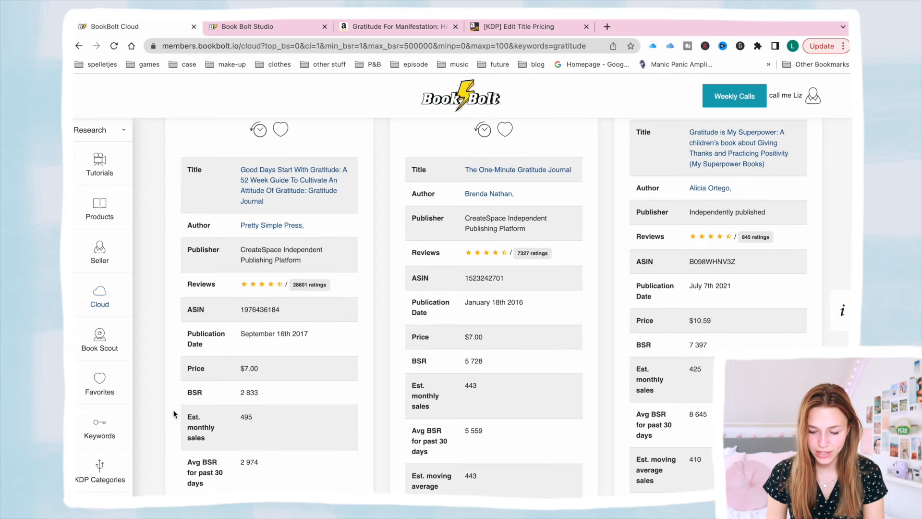
{"action": "scroll", "coordinate": [527, 301], "scroll_direction": "down", "scroll_amount": 1}
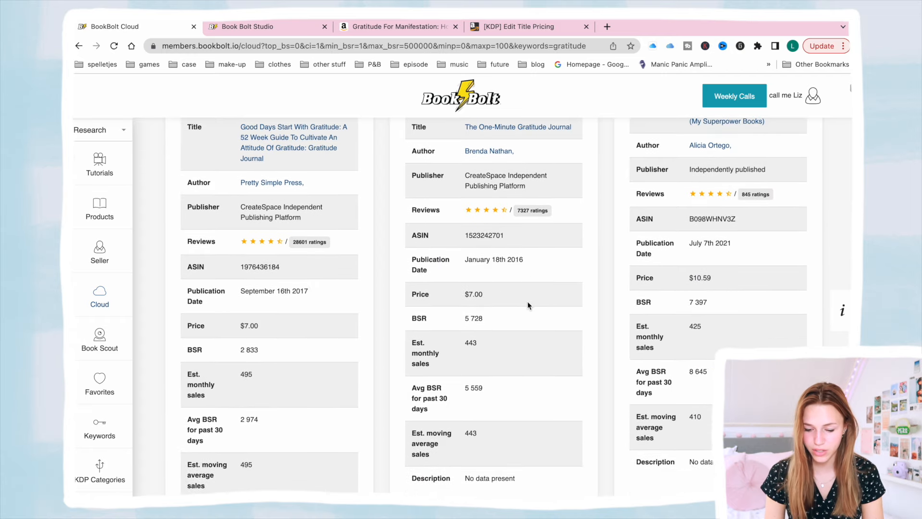
{"action": "scroll", "coordinate": [459, 304], "scroll_direction": "down", "scroll_amount": 2}
{"action": "scroll", "coordinate": [504, 367], "scroll_direction": "down", "scroll_amount": 8}
{"action": "scroll", "coordinate": [245, 357], "scroll_direction": "down", "scroll_amount": 1}
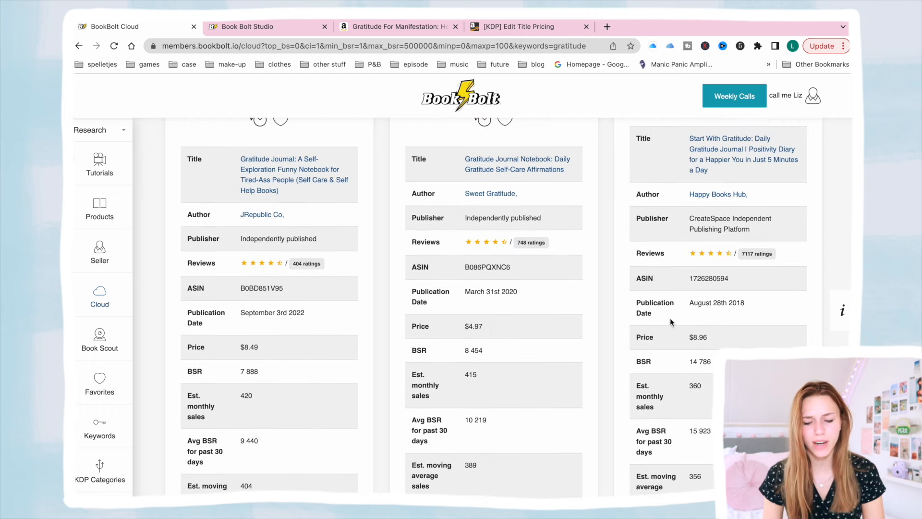
- Return to the KDP pricing page and set the Amazon.com list price to 7 USD
{"action": "left_click", "coordinate": [521, 27]}
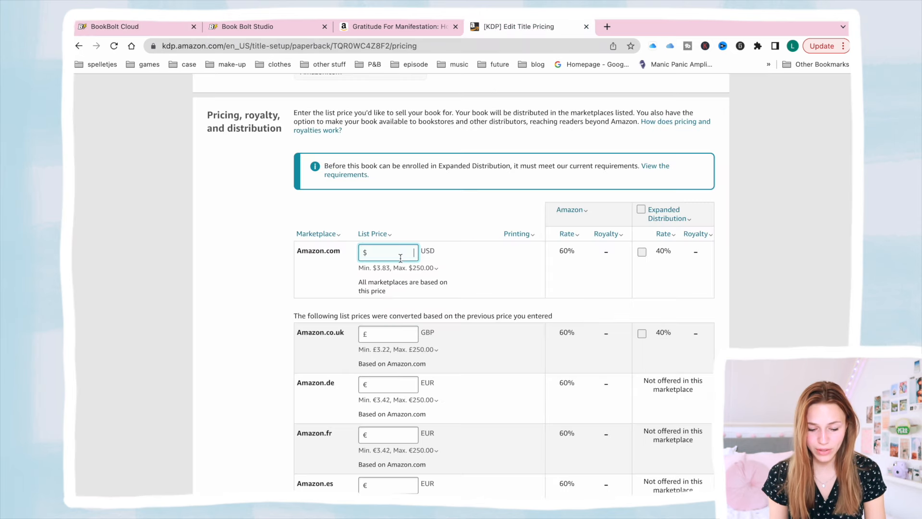
{"action": "type", "text": "7"}
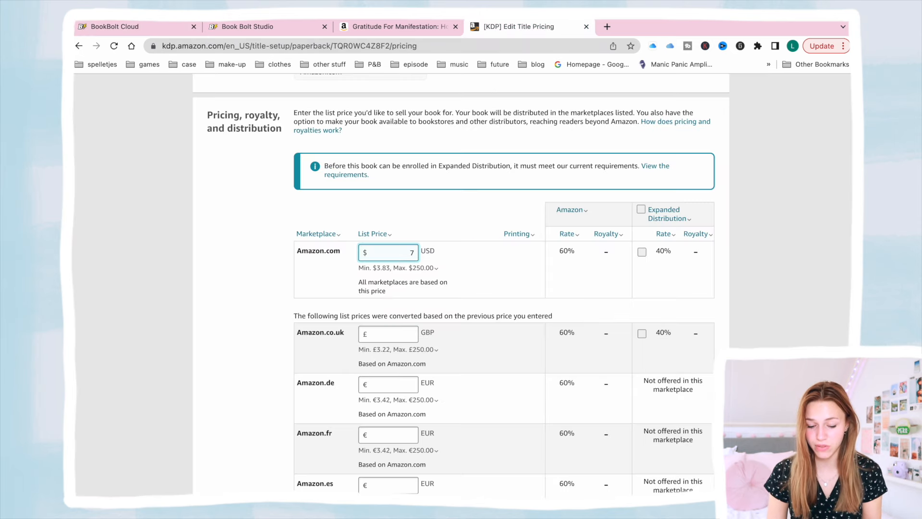
{"action": "left_click", "coordinate": [433, 235]}
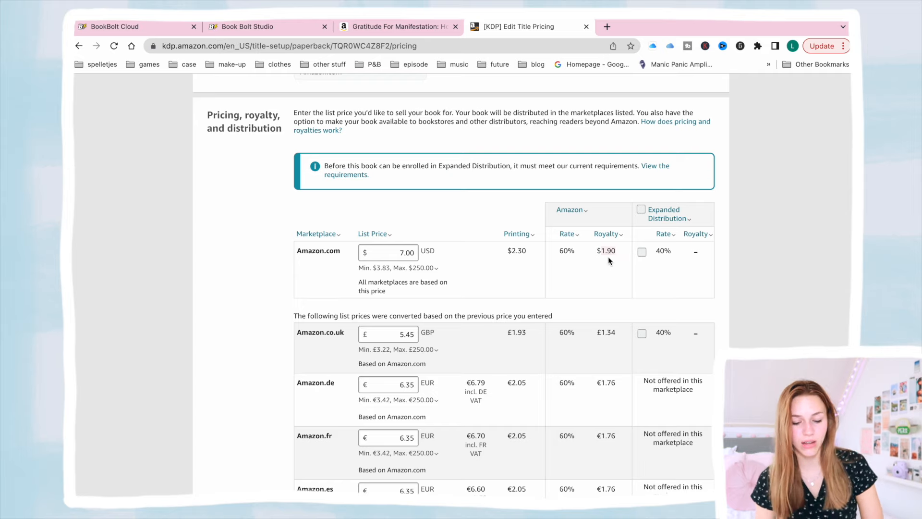
- Try an Amazon.com list price of 8 USD to see how it affects the royalty
{"action": "left_click", "coordinate": [401, 252]}
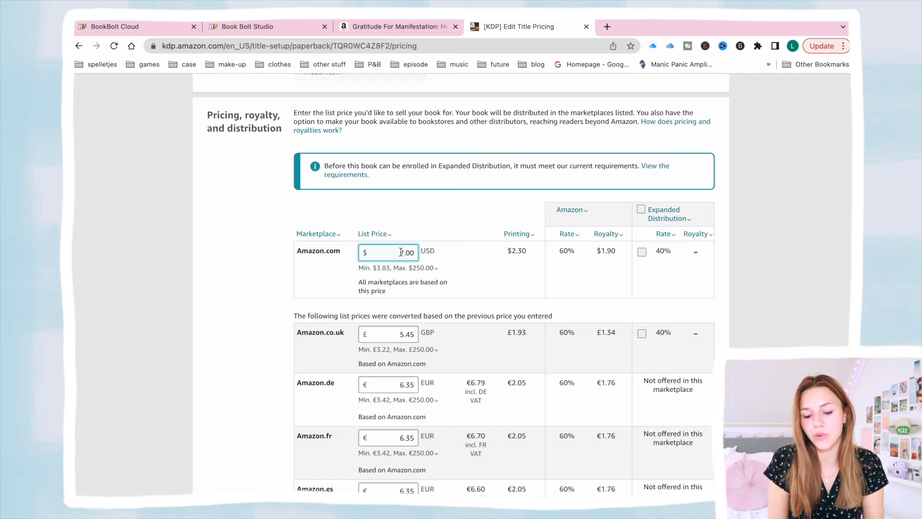
{"action": "double_click", "coordinate": [402, 252]}
{"action": "type", "text": "8"}
{"action": "left_click", "coordinate": [449, 237]}
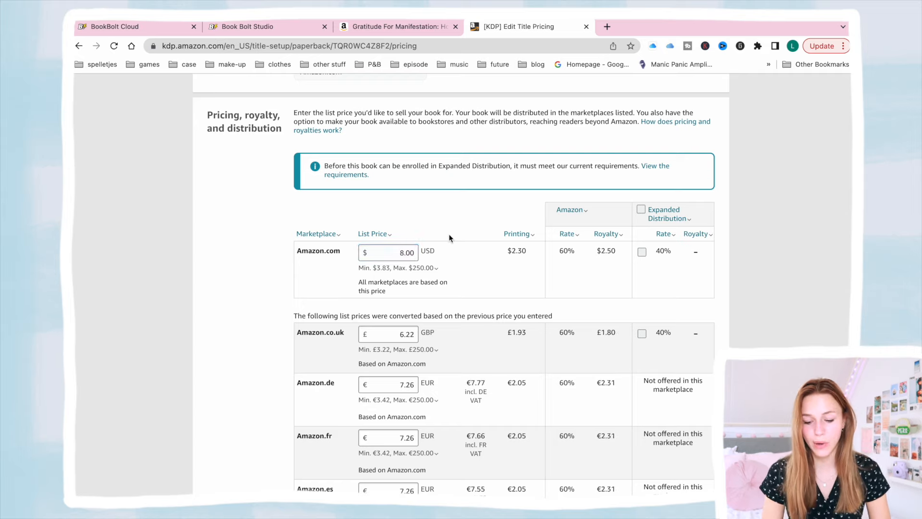
- Set the Amazon.com list price to 7.49 USD and let the other marketplaces' prices convert from it
{"action": "scroll", "coordinate": [449, 238], "scroll_direction": "down", "scroll_amount": 1}
{"action": "left_click", "coordinate": [399, 212]}
{"action": "type", "text": "7.49"}
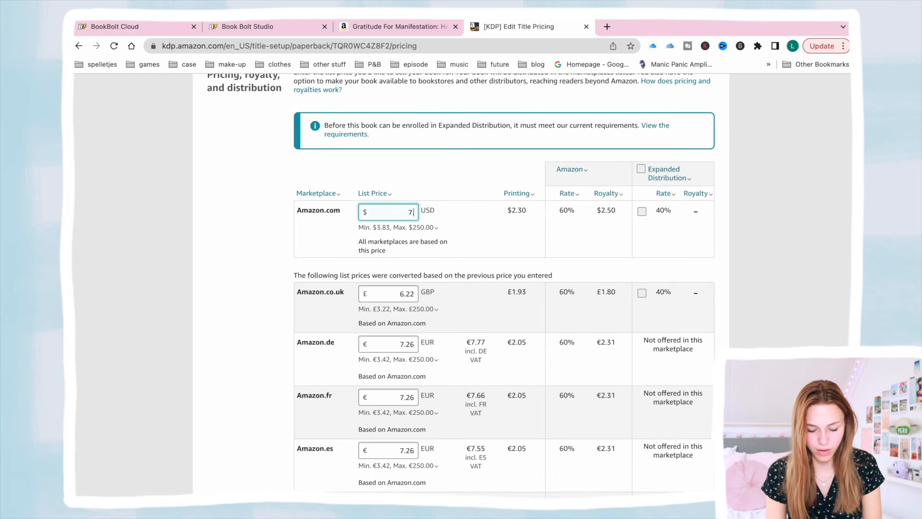
{"action": "left_click", "coordinate": [467, 182]}
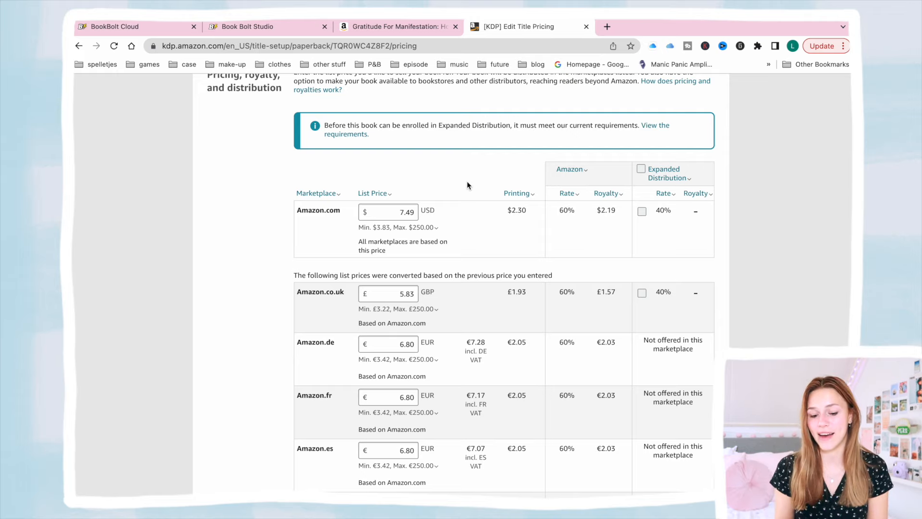
- Check the converted prices for the other marketplaces and the terms, then publish the paperback book
{"action": "scroll", "coordinate": [299, 289], "scroll_direction": "down", "scroll_amount": 1}
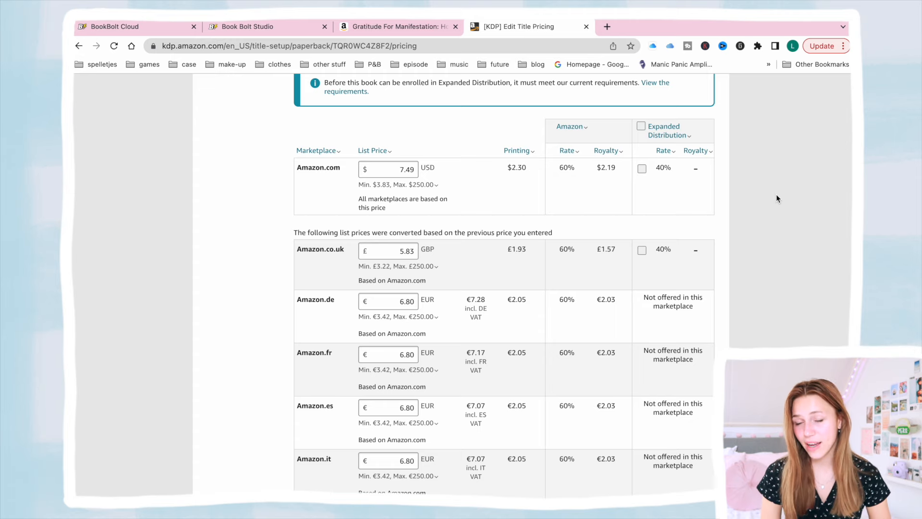
{"action": "scroll", "coordinate": [777, 198], "scroll_direction": "down", "scroll_amount": 1}
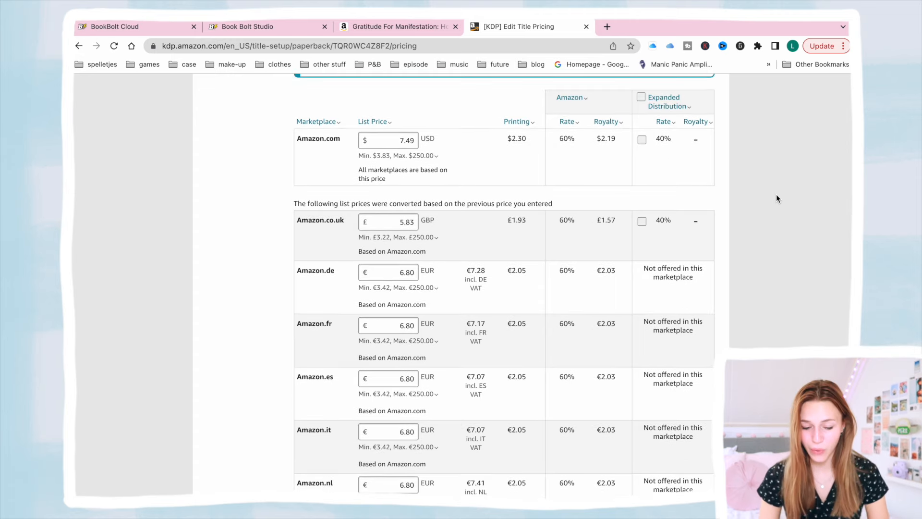
{"action": "scroll", "coordinate": [776, 197], "scroll_direction": "down", "scroll_amount": 3}
{"action": "left_click", "coordinate": [438, 150]}
{"action": "scroll", "coordinate": [437, 251], "scroll_direction": "down", "scroll_amount": 1}
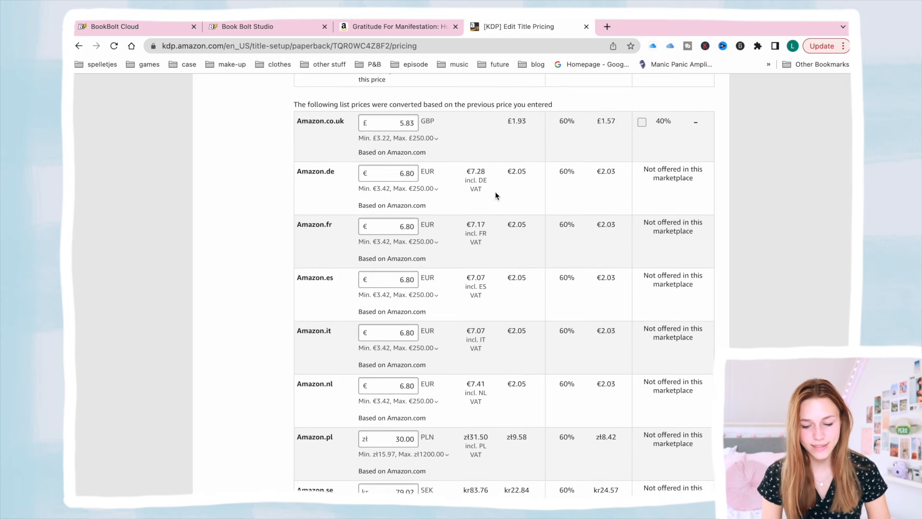
{"action": "scroll", "coordinate": [312, 312], "scroll_direction": "down", "scroll_amount": 8}
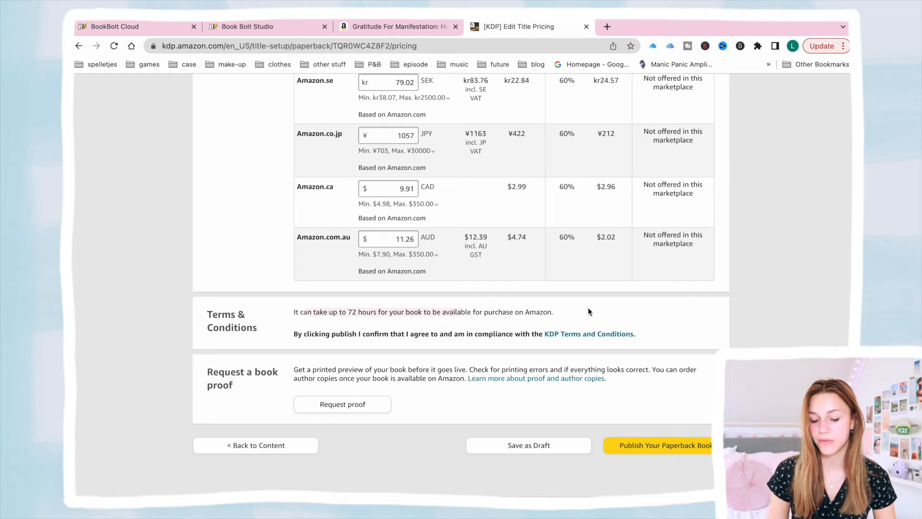
{"action": "left_click", "coordinate": [672, 451]}
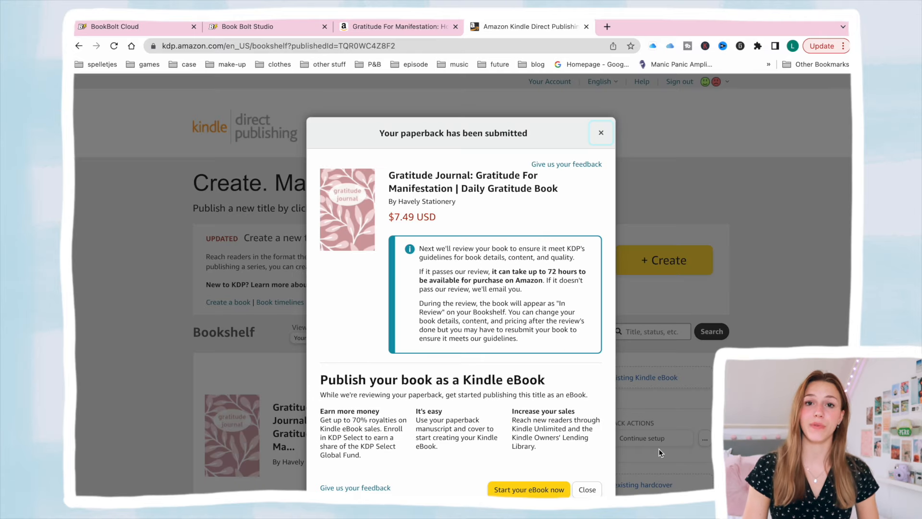